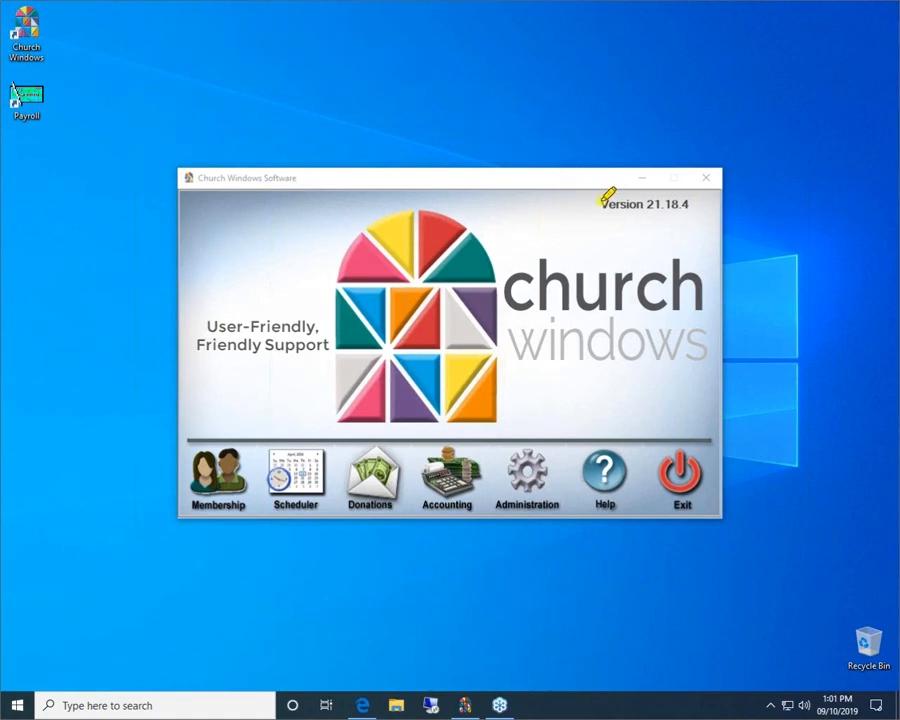
drag(600, 204, 692, 204)
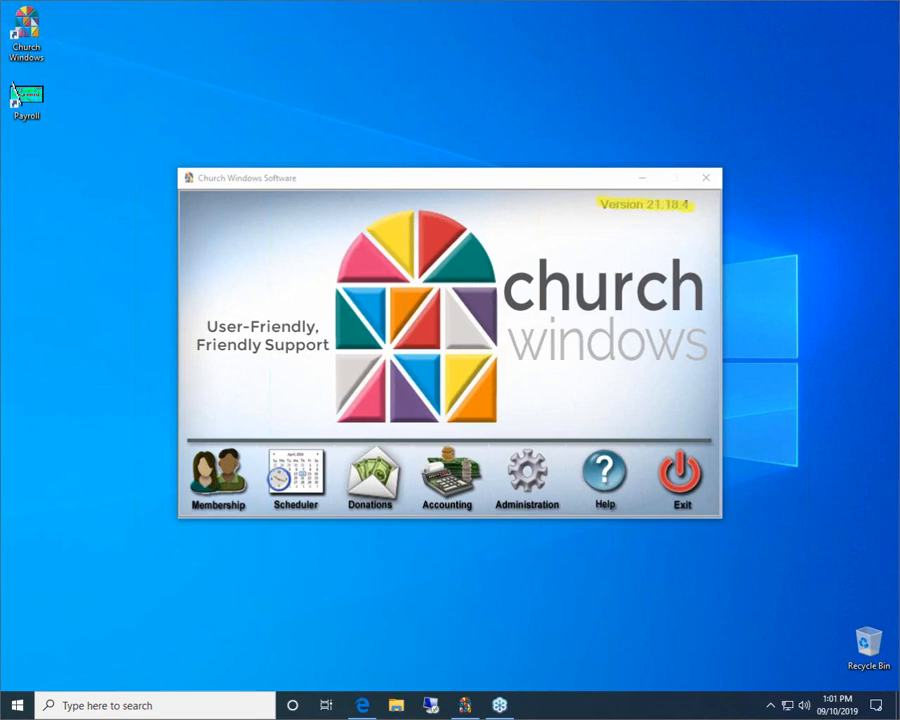
key(Escape)
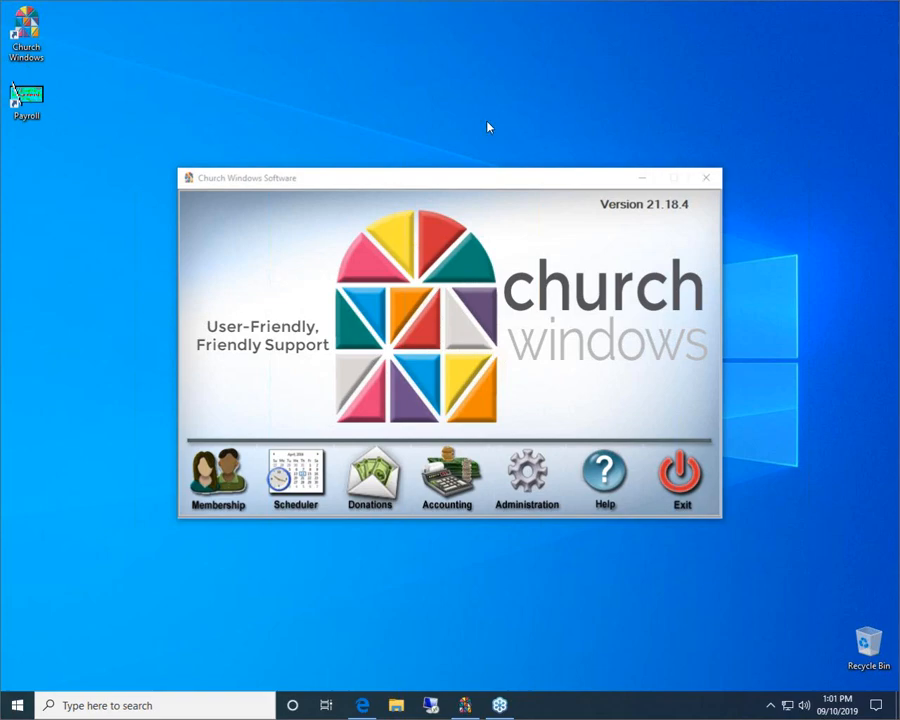
- Open the Donations module and bring up its Browse Donations window
click(365, 483)
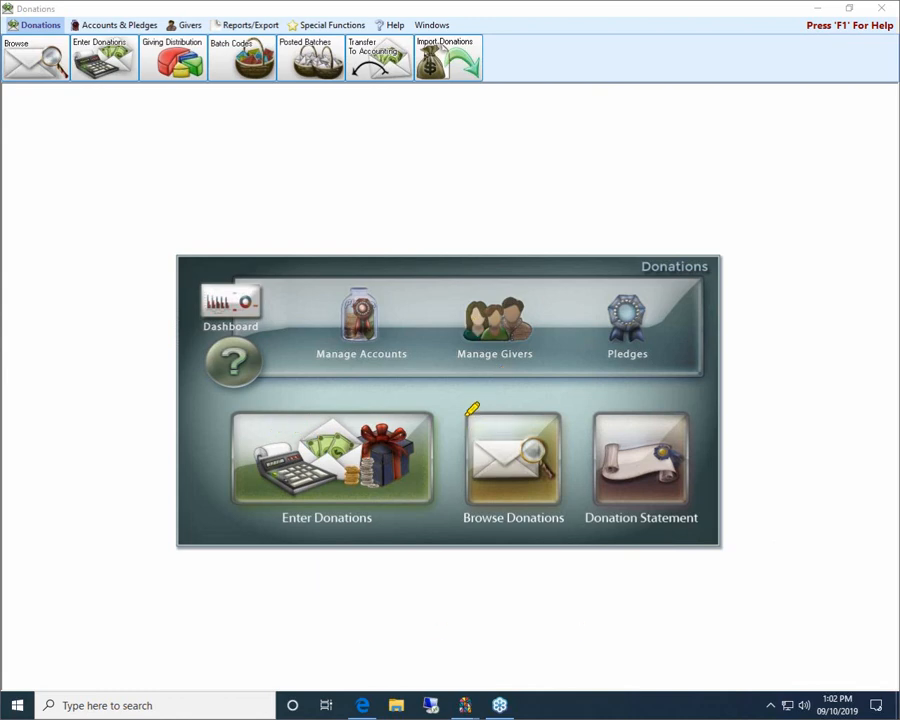
mouse_move(470, 413)
mouse_down()
mouse_move(558, 410)
mouse_move(564, 426)
mouse_move(557, 500)
mouse_move(466, 508)
mouse_move(470, 482)
mouse_up()
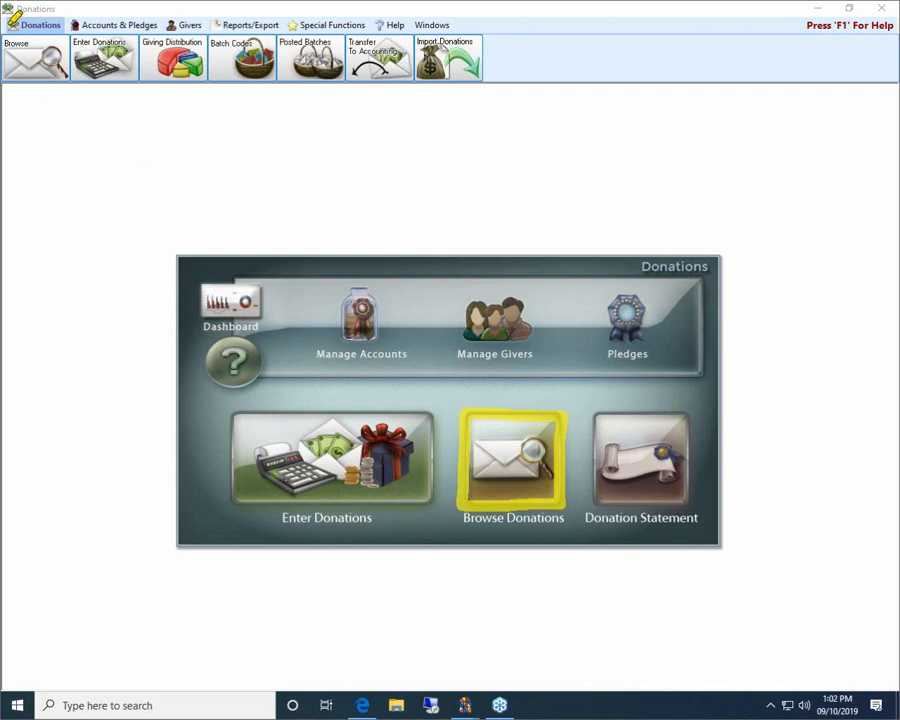
drag(8, 22, 59, 27)
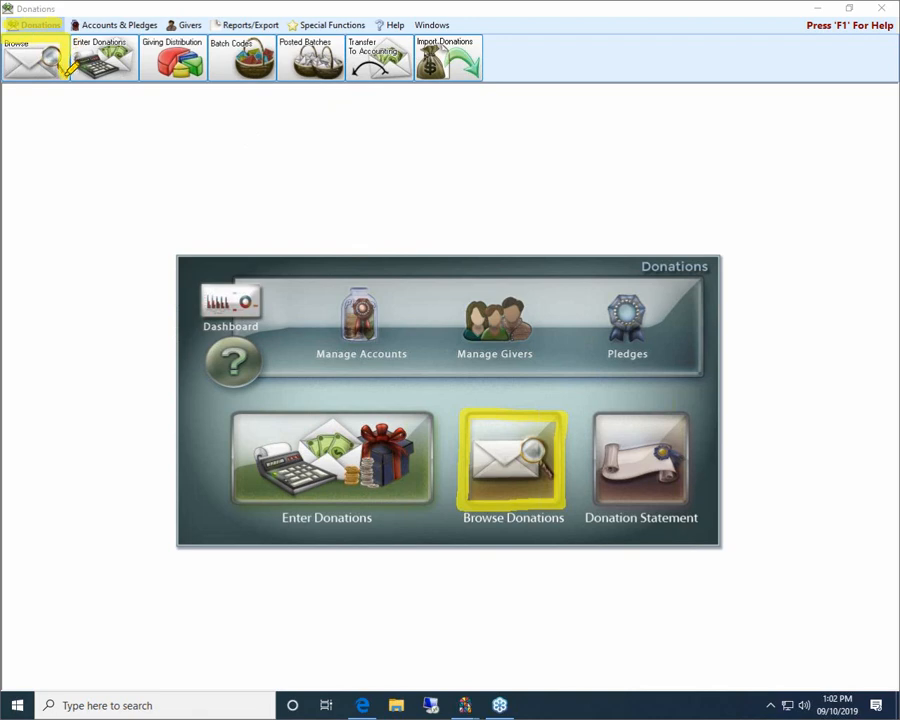
mouse_move(47, 76)
mouse_down()
mouse_move(14, 76)
mouse_move(8, 47)
mouse_up()
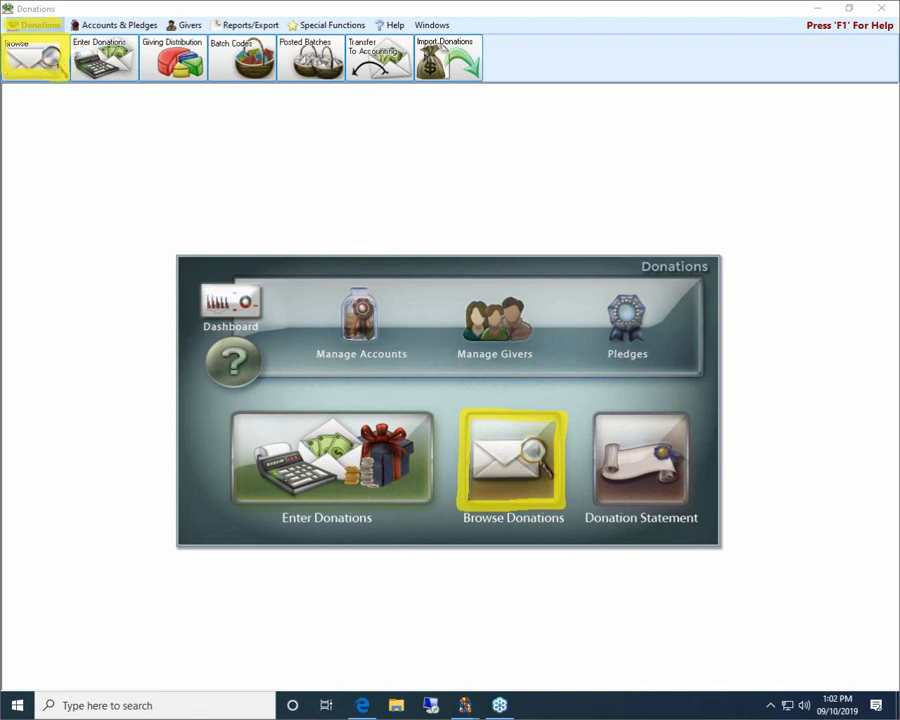
key(Escape)
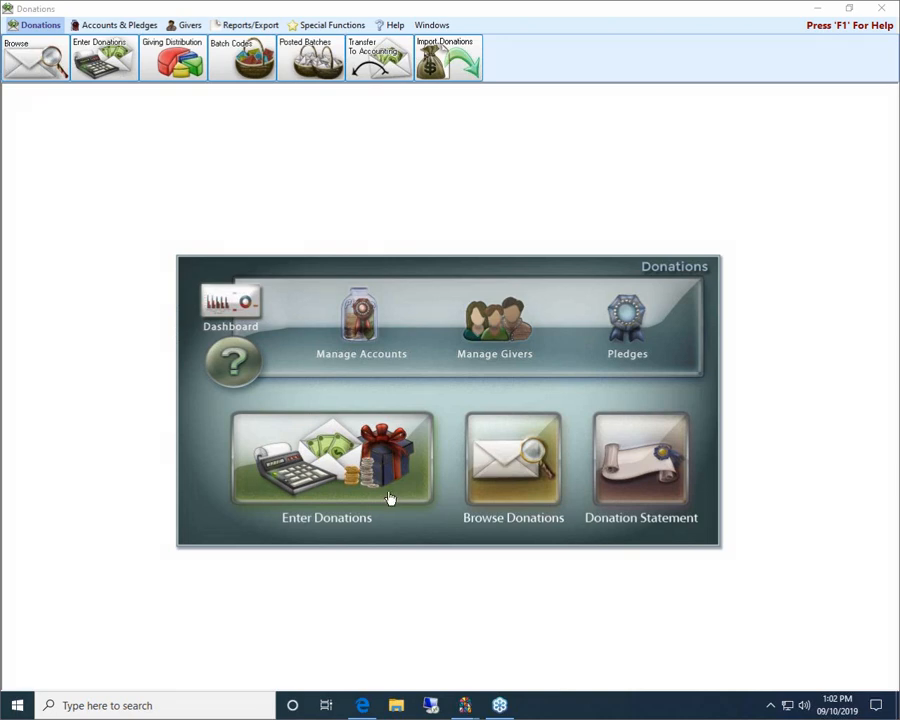
click(520, 455)
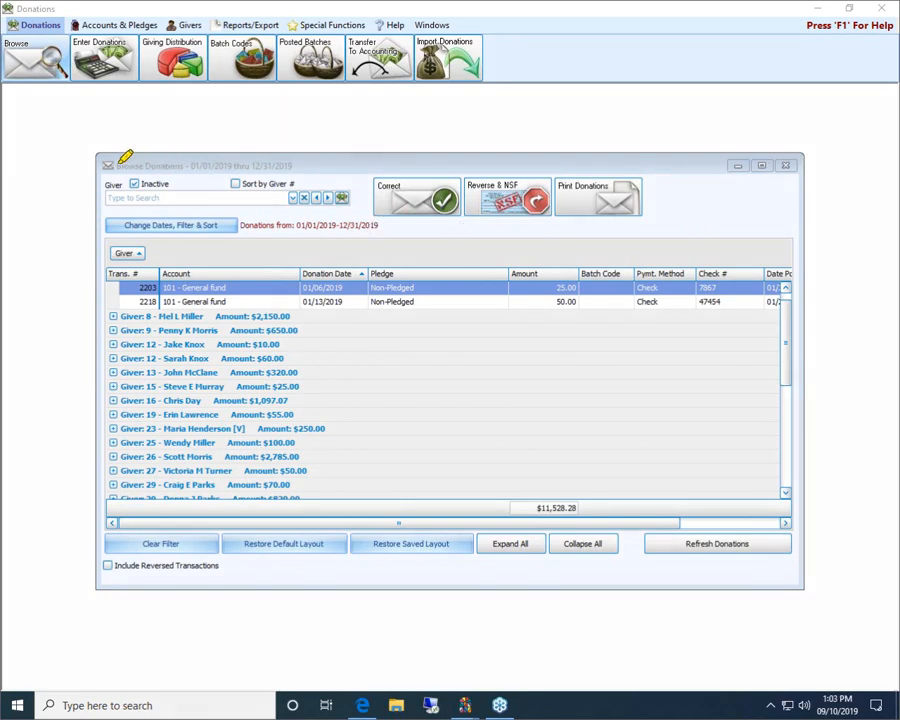
drag(115, 165, 296, 164)
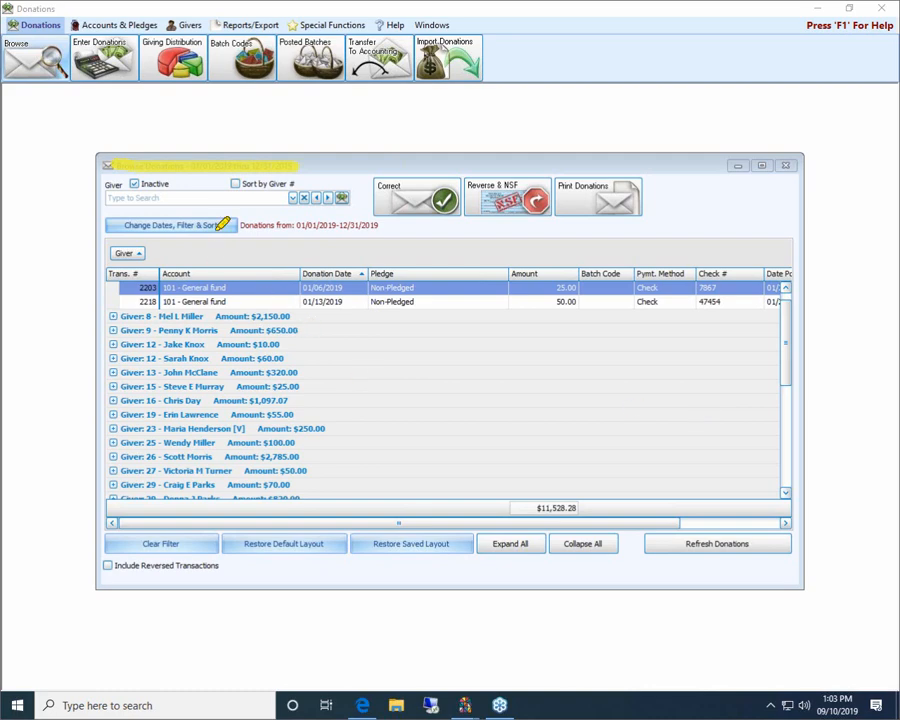
drag(243, 226, 381, 225)
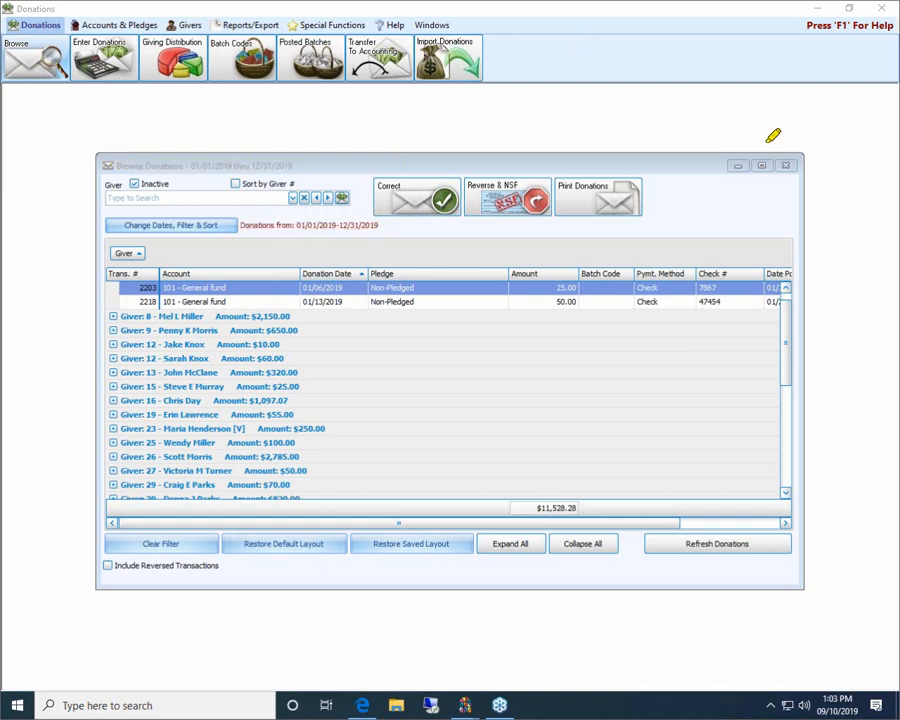
click(645, 156)
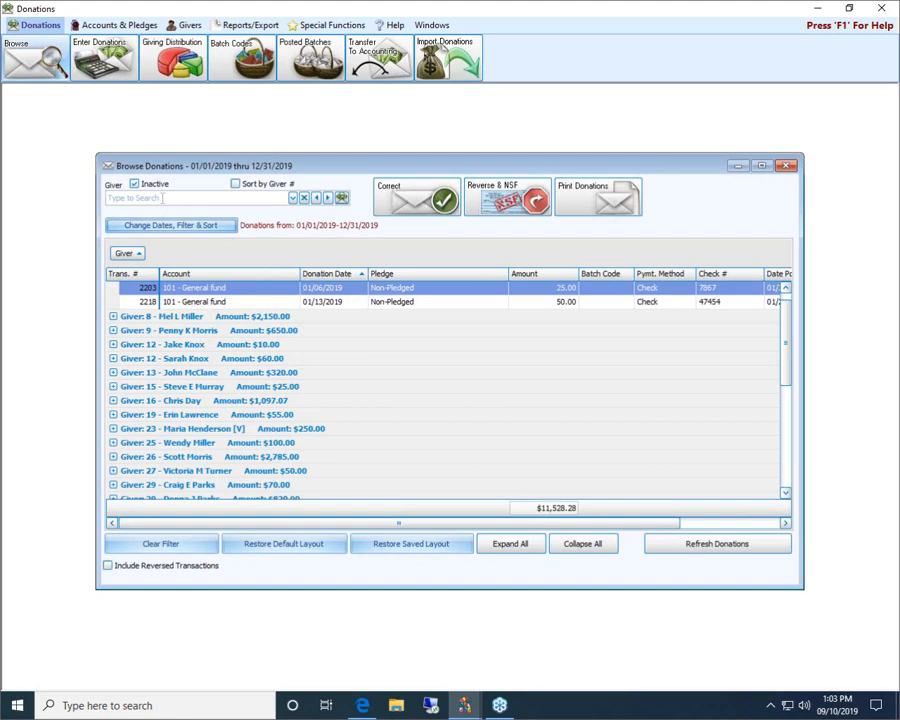
- Look up the family giver by surname to show only that family's donations, and clear the giver filter
click(167, 199)
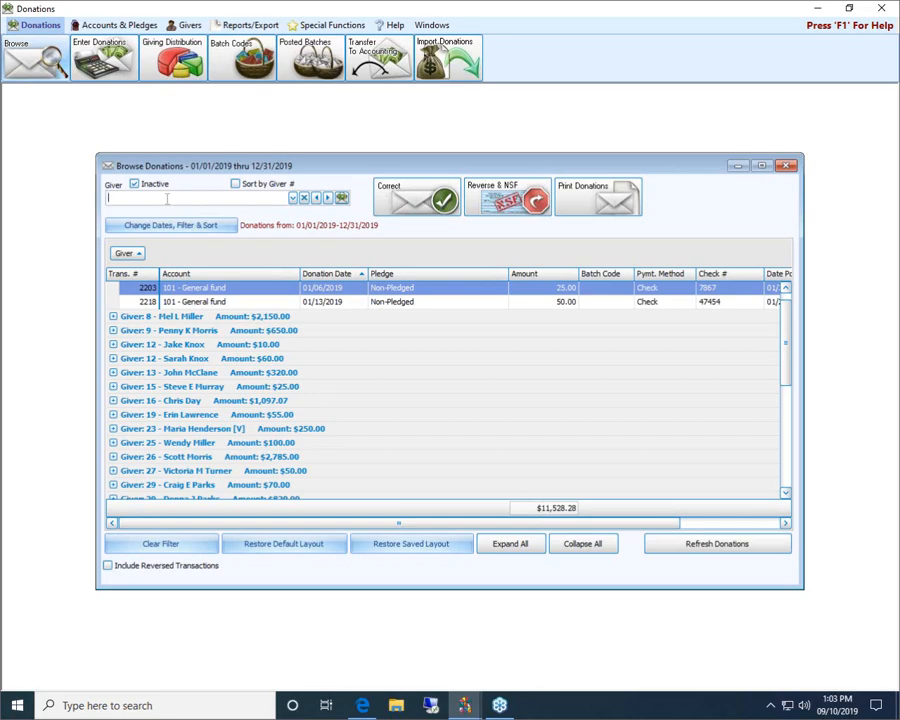
text(m)
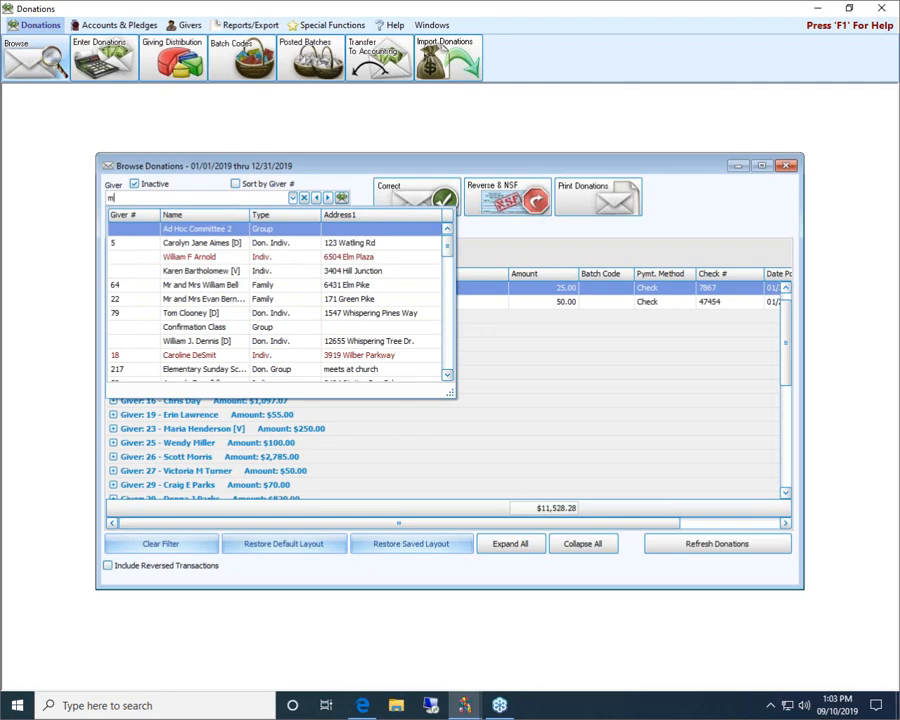
text(orris)
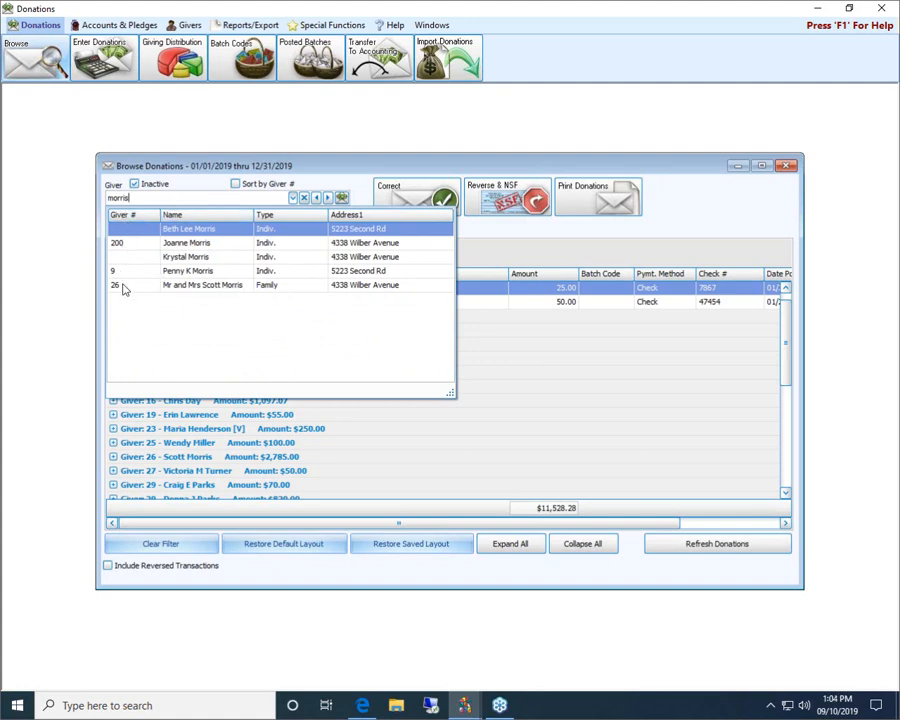
click(240, 286)
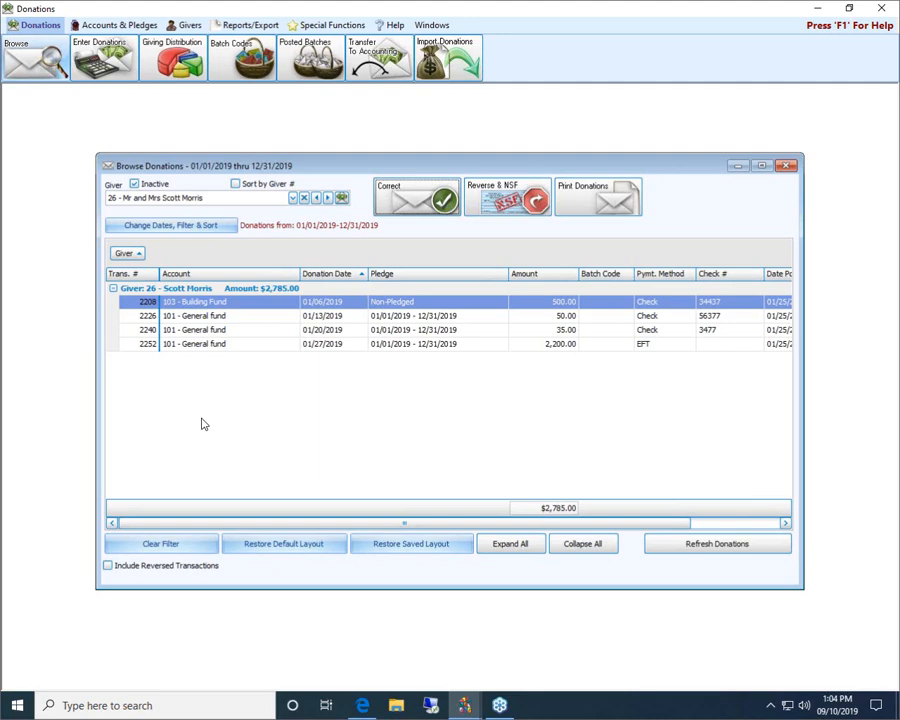
click(304, 199)
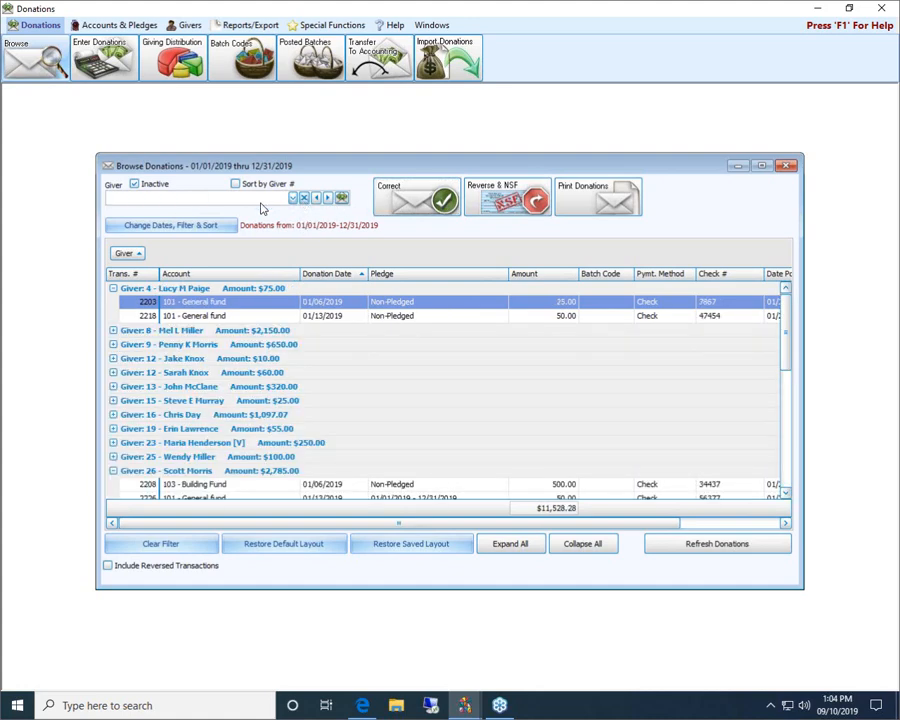
- Look up an individual giver by giver number to show only that giver's donations, and clear the giver filter
click(186, 197)
text(16)
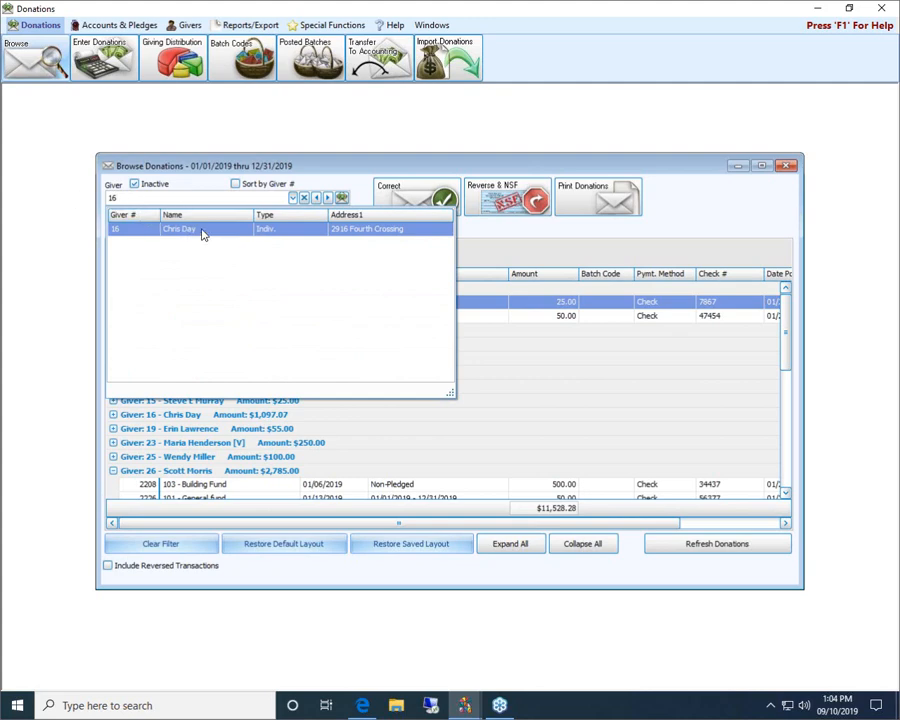
key(Return)
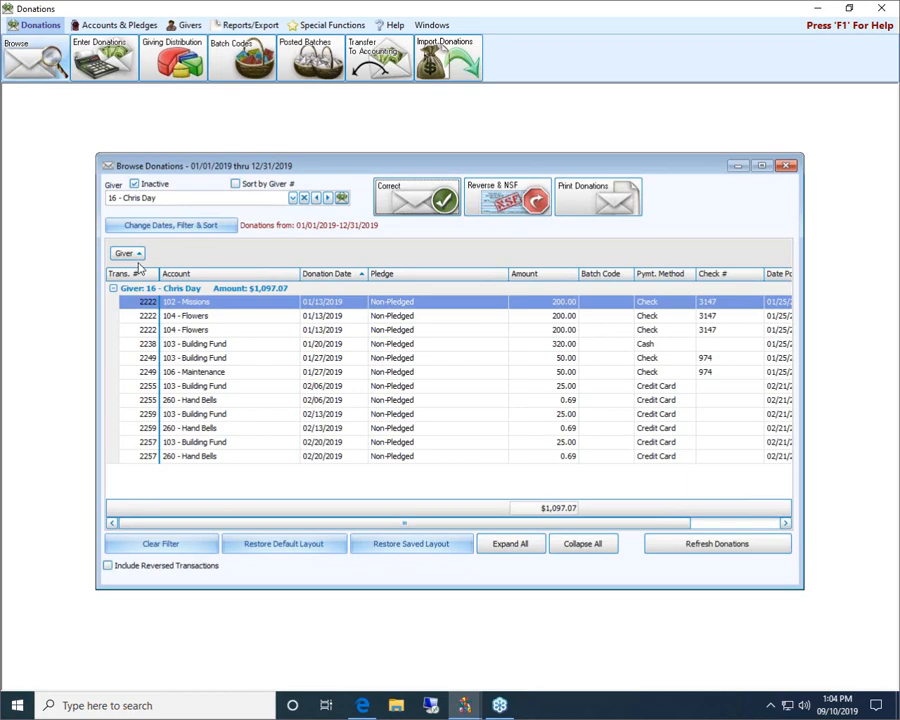
click(304, 198)
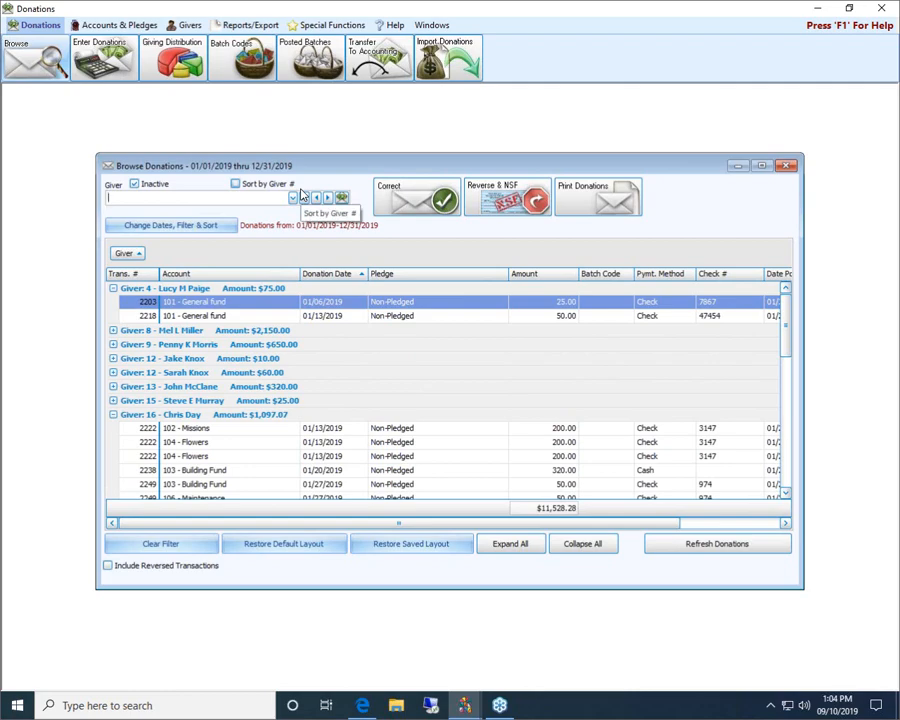
- Collapse the two expanded giver groups and look through the full list of givers with their donation amounts
click(113, 288)
click(113, 386)
scroll(412, 474, down, 5)
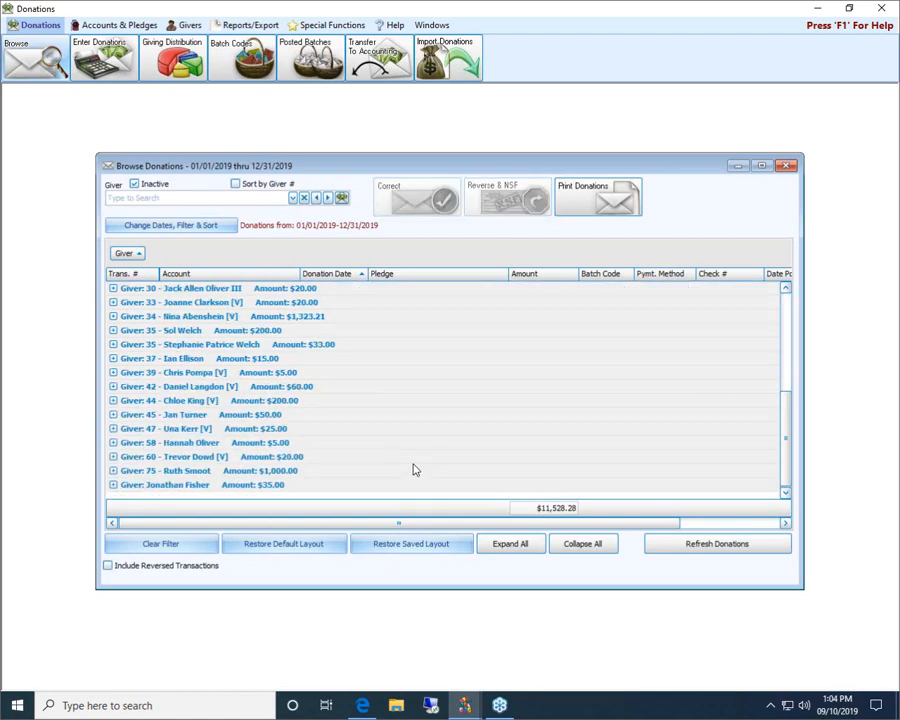
scroll(412, 474, up, 5)
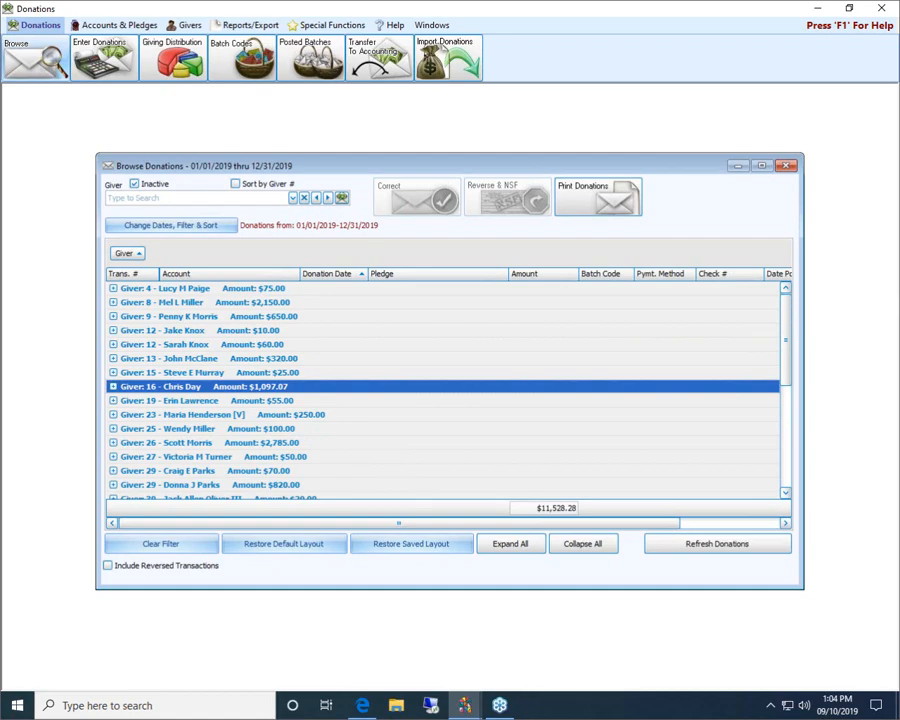
click(446, 50)
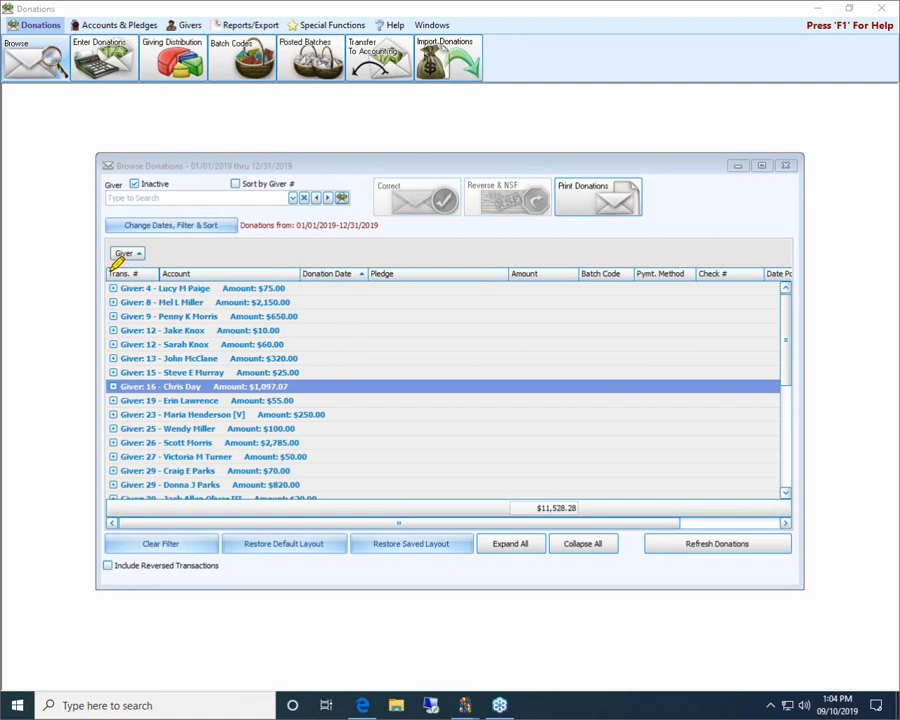
drag(110, 272, 790, 271)
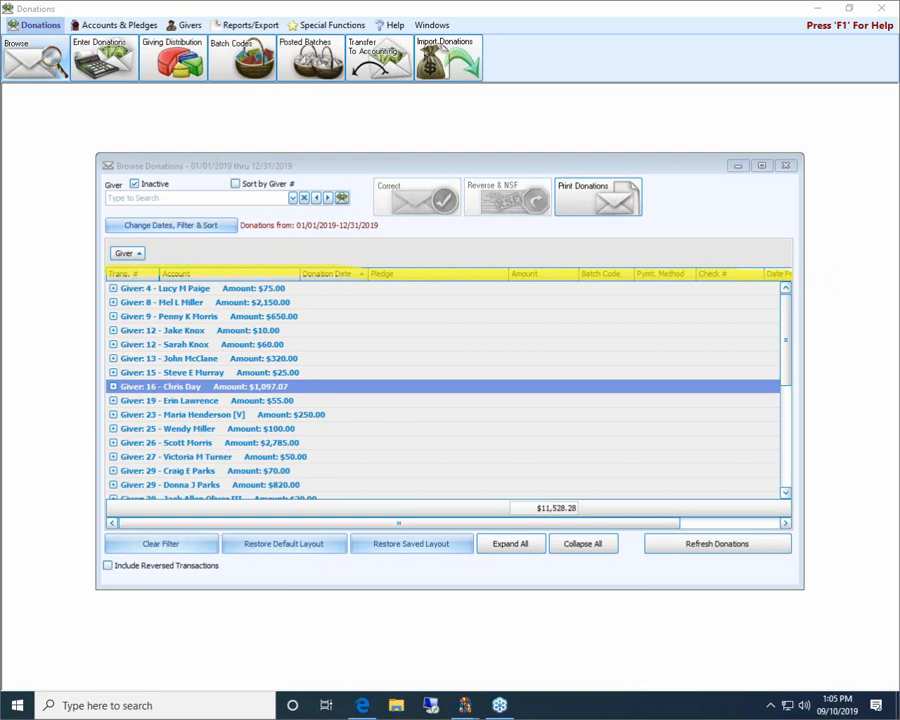
key(Escape)
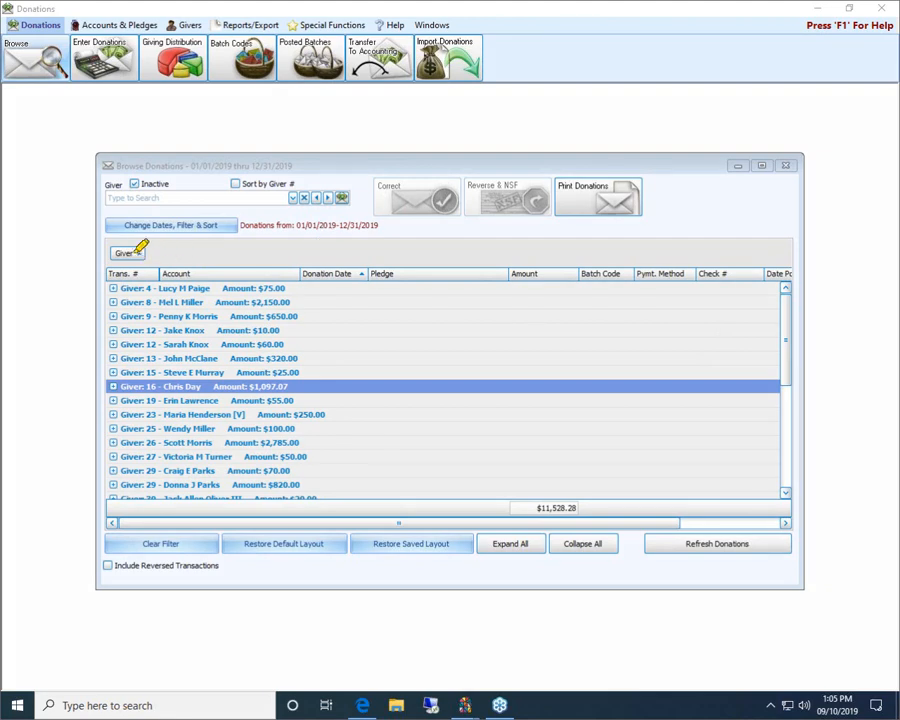
drag(114, 253, 143, 251)
- Expand the selected giver's group to review the individual donations, and collapse it again
click(113, 386)
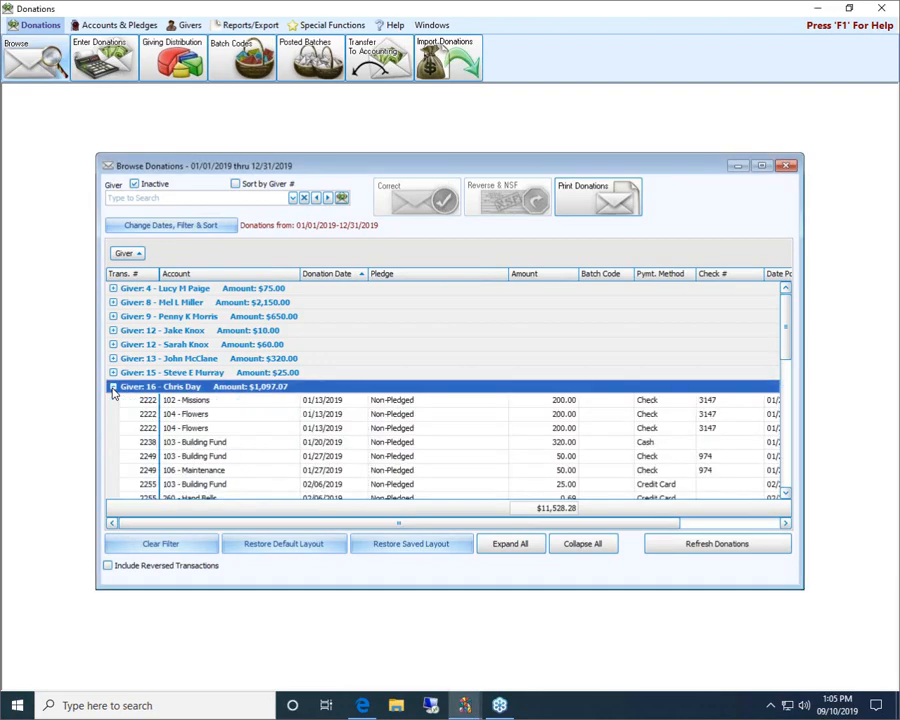
drag(788, 347, 789, 372)
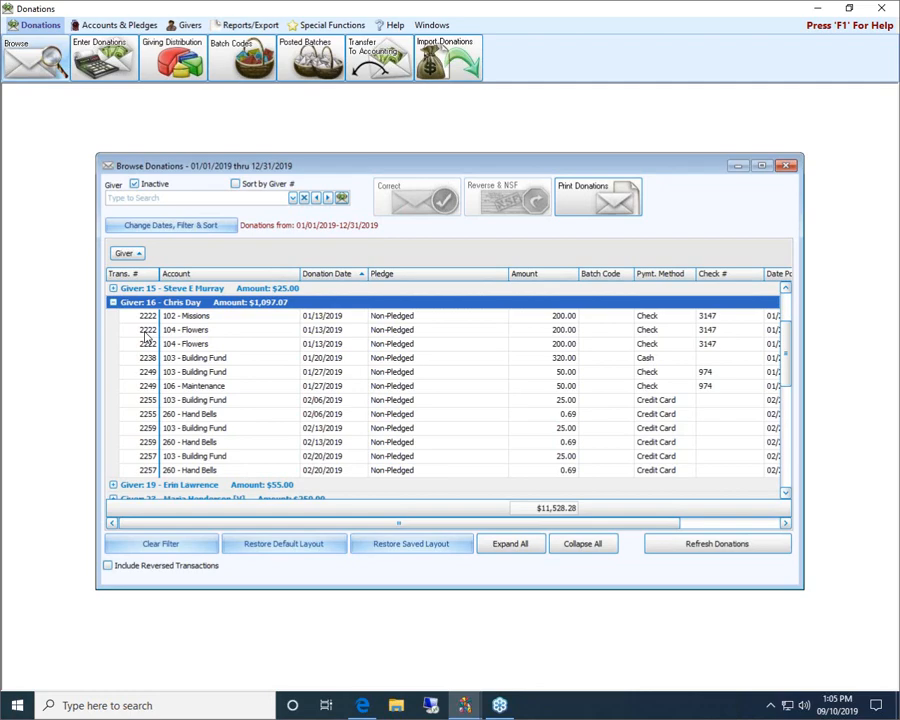
click(113, 302)
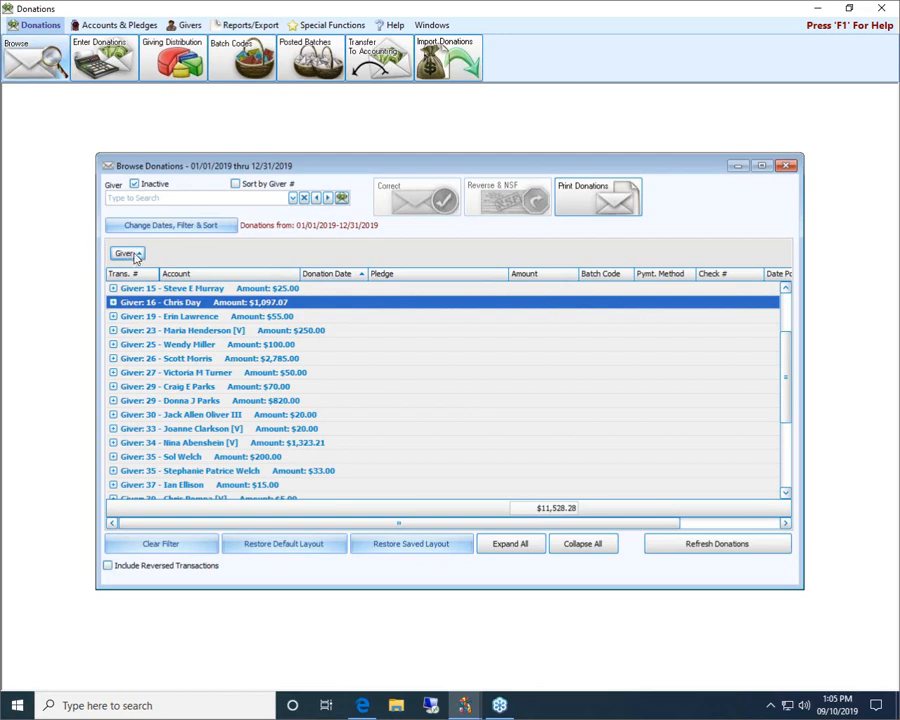
- Remove the grouping by Giver by placing the Giver column between the Trans. # and Account columns
drag(130, 259, 129, 258)
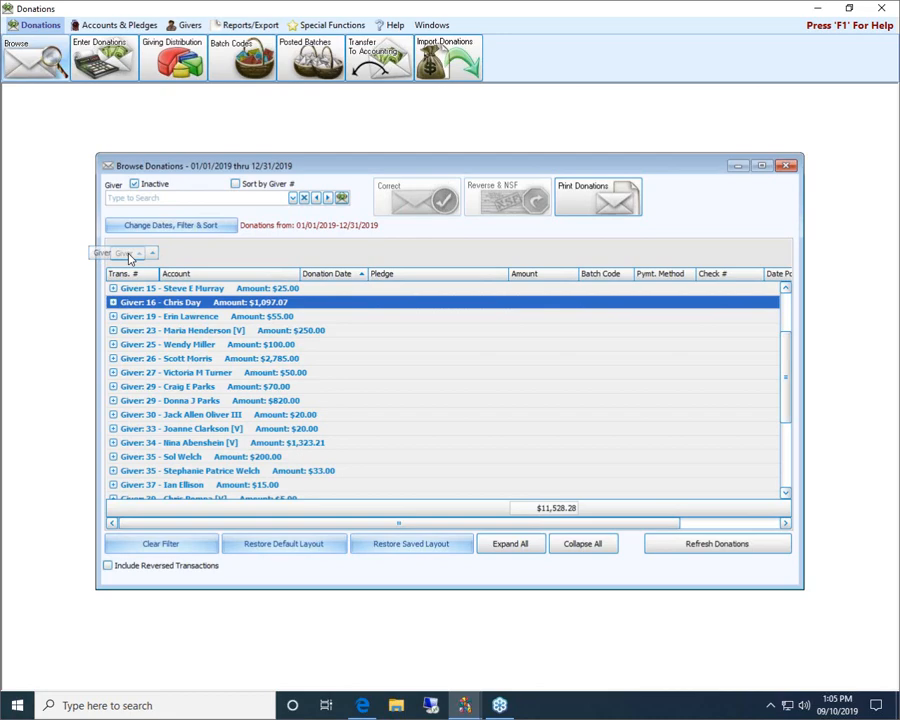
drag(130, 259, 176, 280)
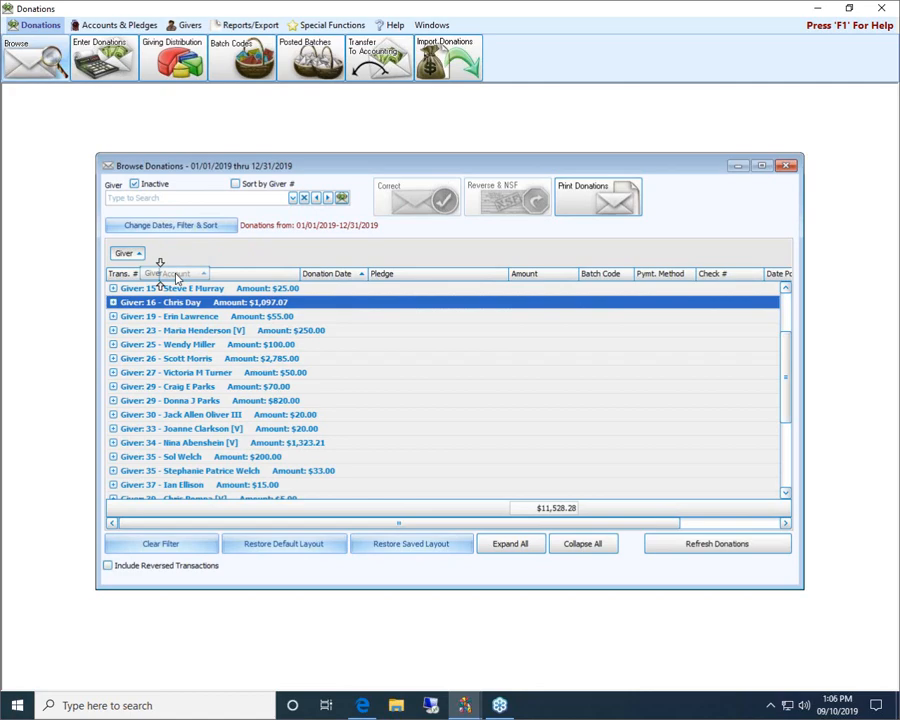
drag(176, 280, 176, 278)
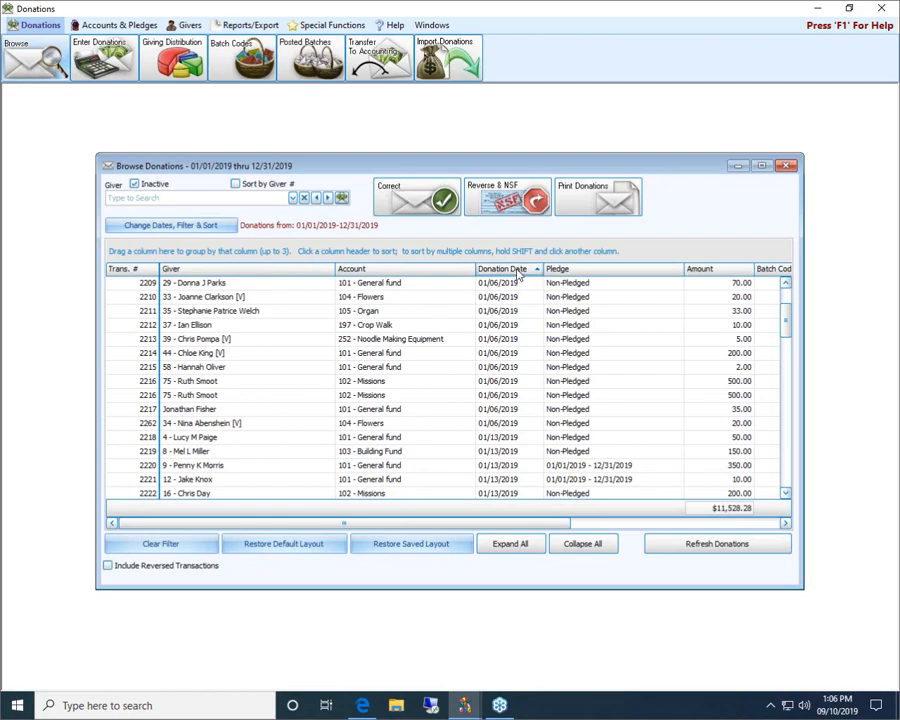
- Group the donations by Donation Date and expand the 01/27/2019 group
drag(518, 272, 167, 255)
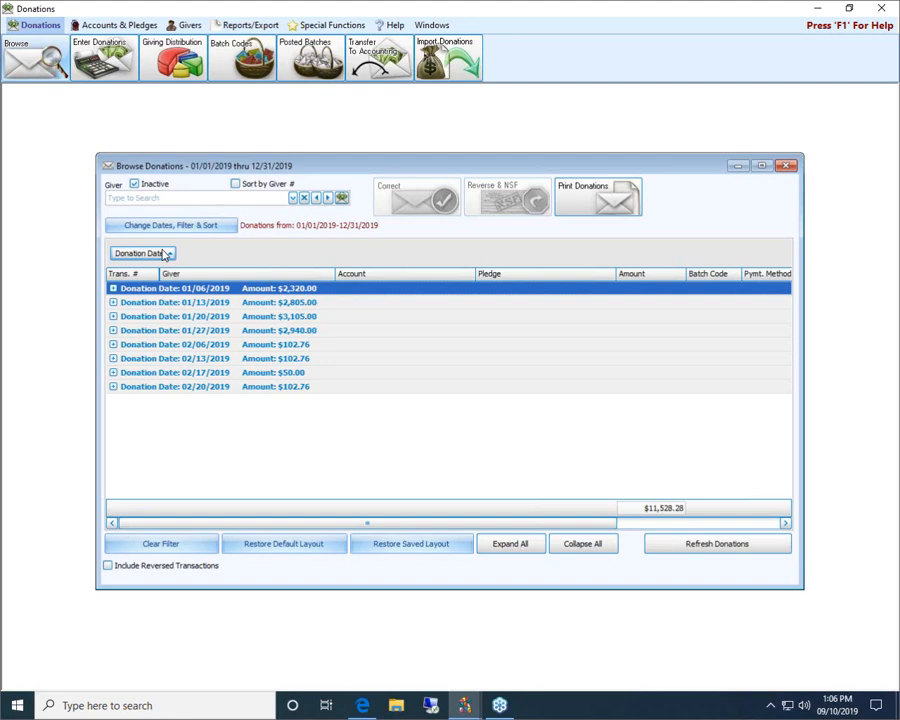
click(114, 331)
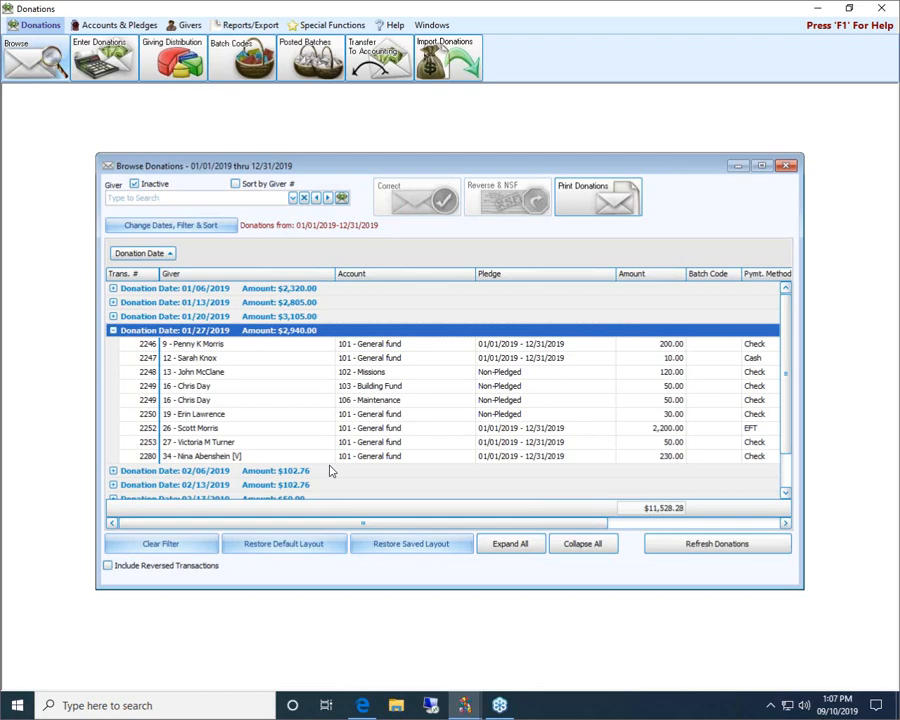
- Open the 120.00 Missions donation of 01/27/2019 for correction and shift the Correct Donation dialog slightly upward
click(216, 375)
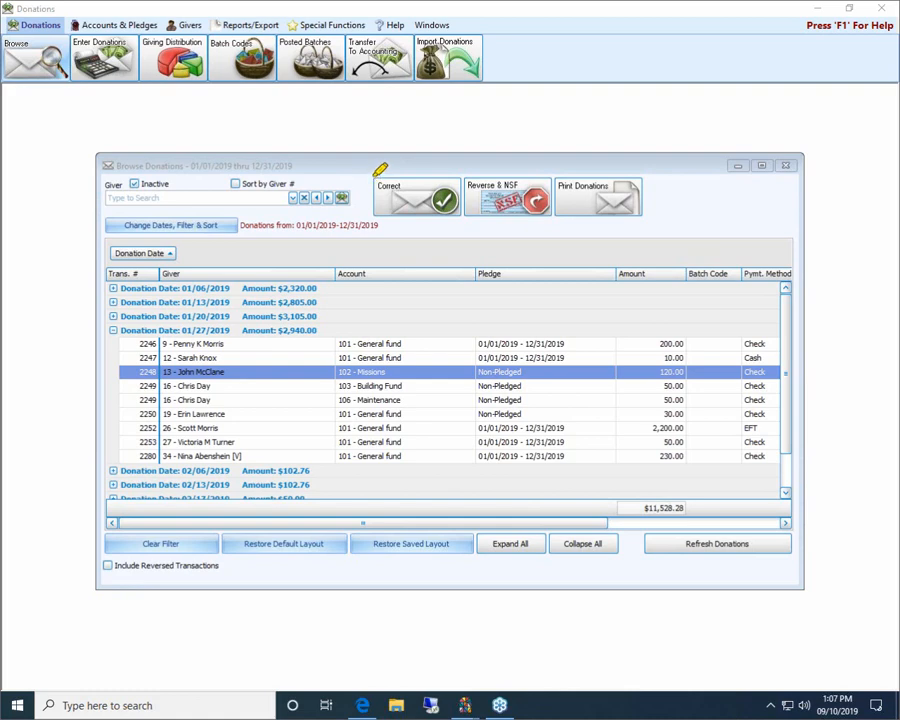
mouse_move(378, 180)
mouse_down()
mouse_move(550, 180)
mouse_move(549, 211)
mouse_move(380, 213)
mouse_move(373, 205)
mouse_up()
click(410, 197)
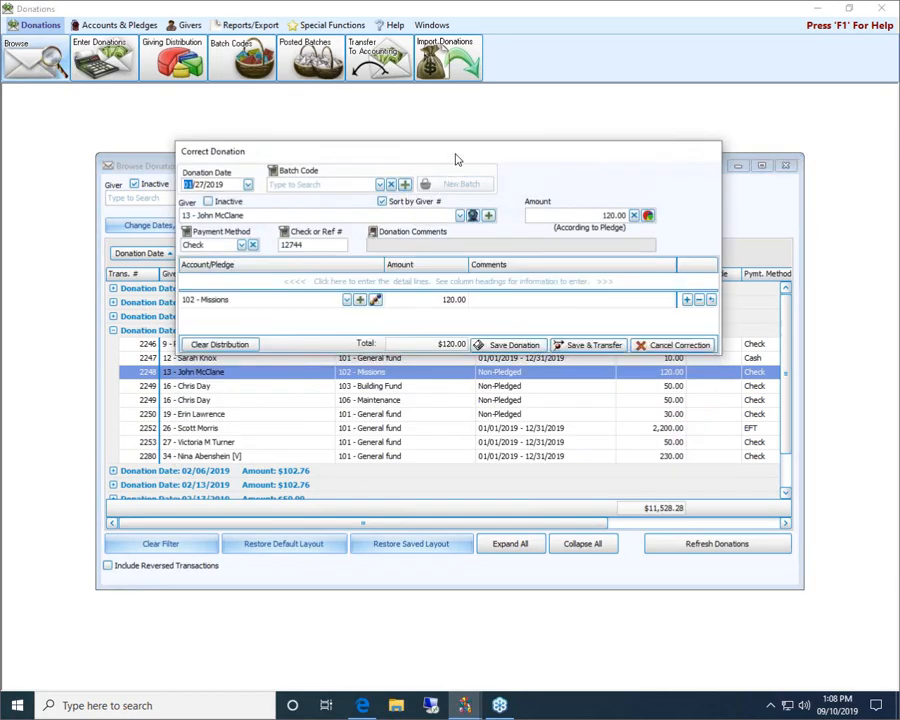
drag(456, 158, 454, 145)
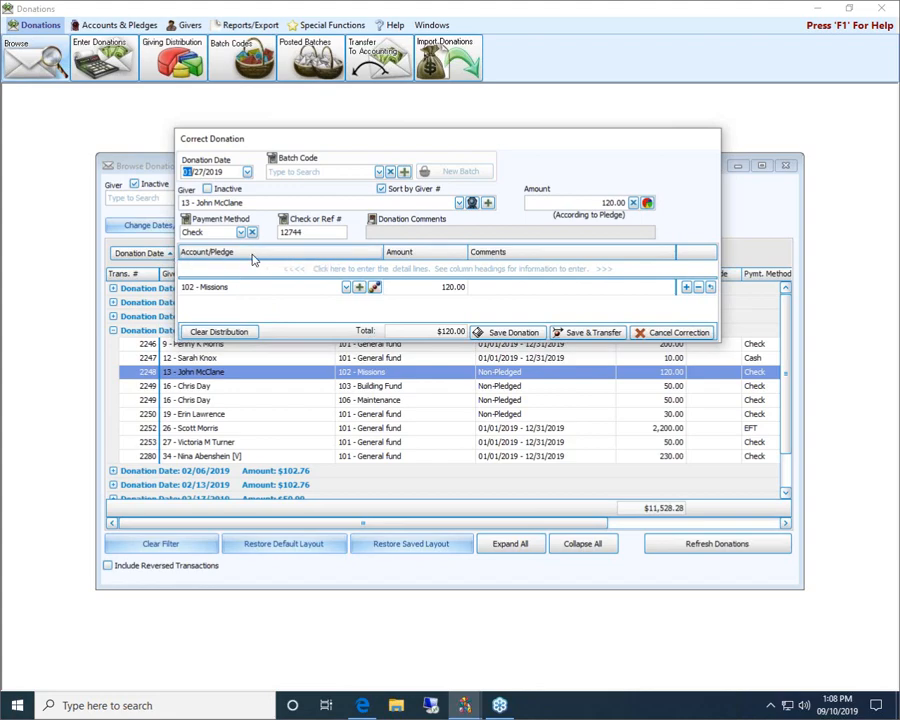
- Reassign the 120.00 donation to account 101 - General fund and save the correction with a transfer to accounting
click(345, 288)
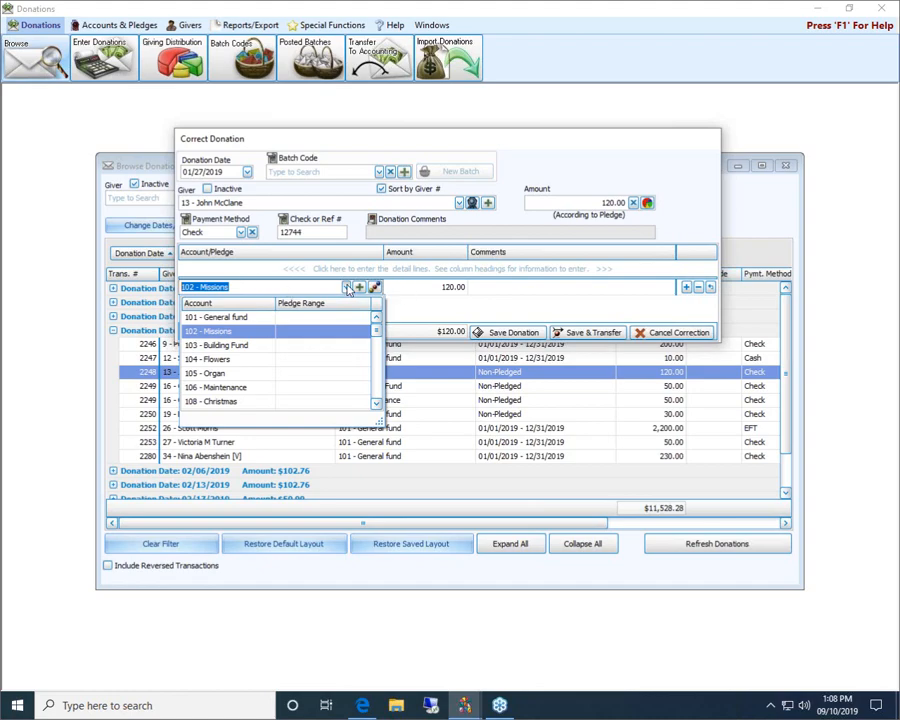
click(245, 316)
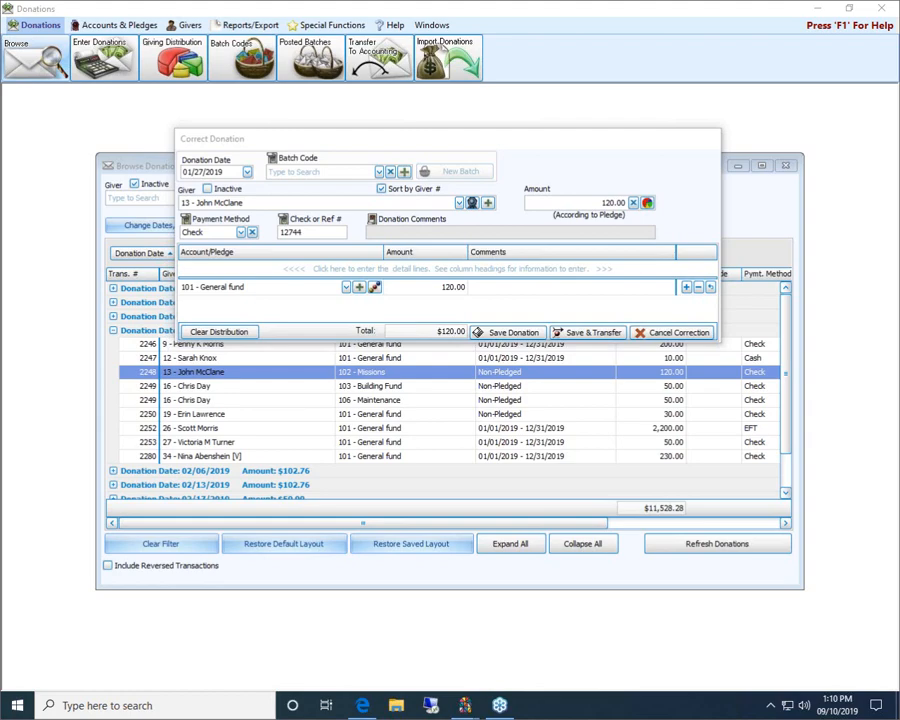
click(603, 334)
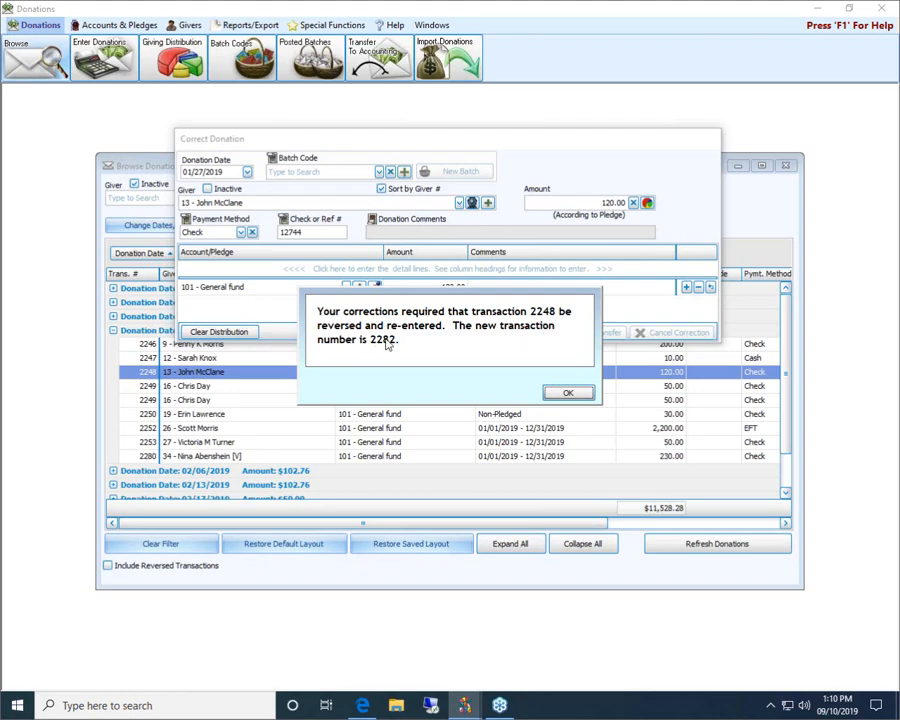
click(568, 393)
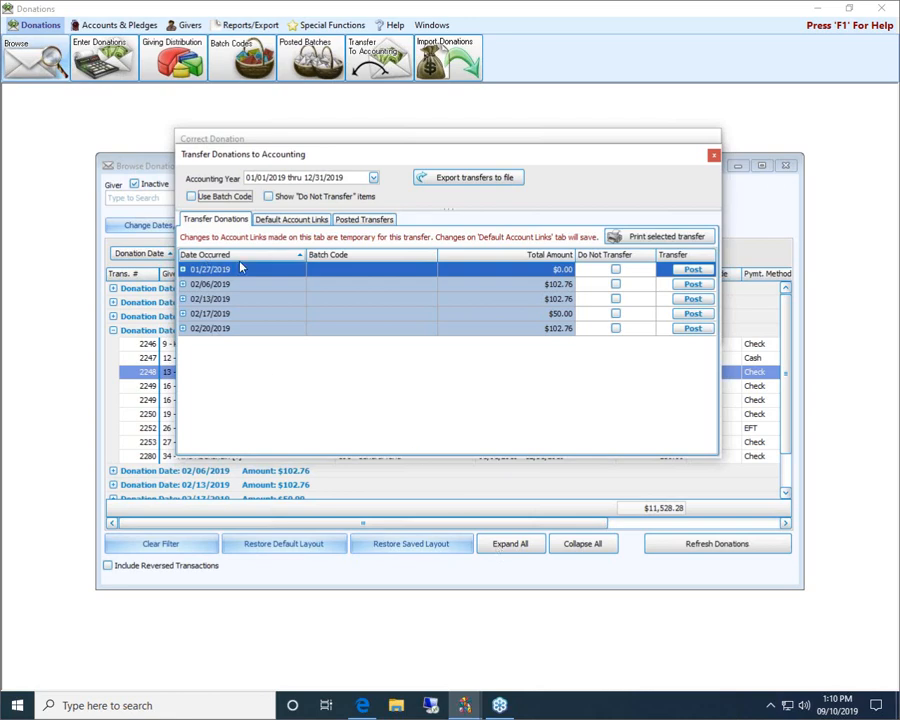
- Examine the debited and credited accounts of the 01/27/2019 transfer, and close the transfer window without posting
click(183, 270)
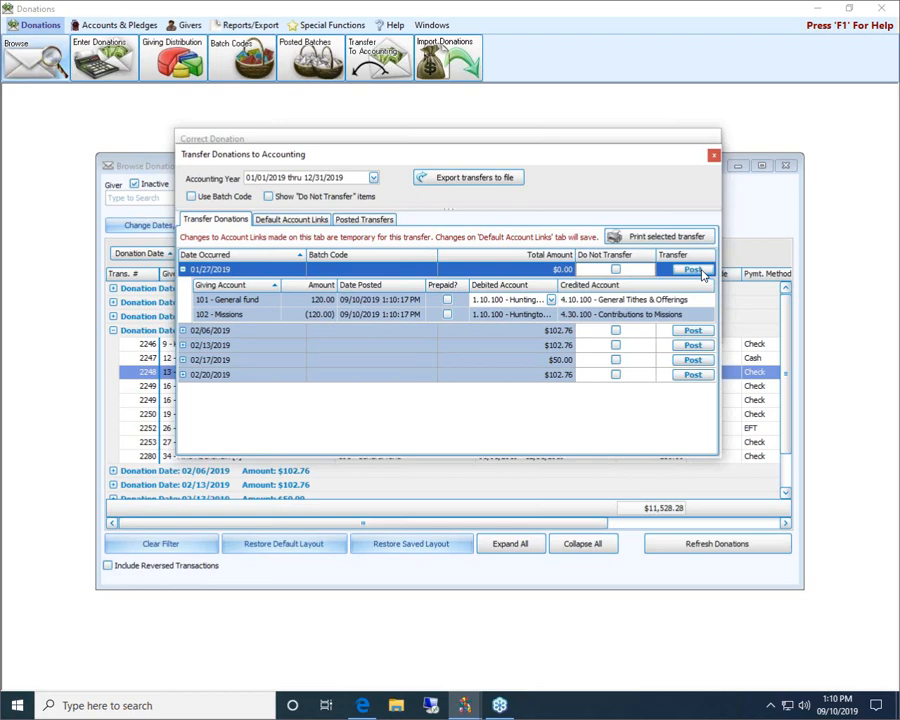
click(713, 156)
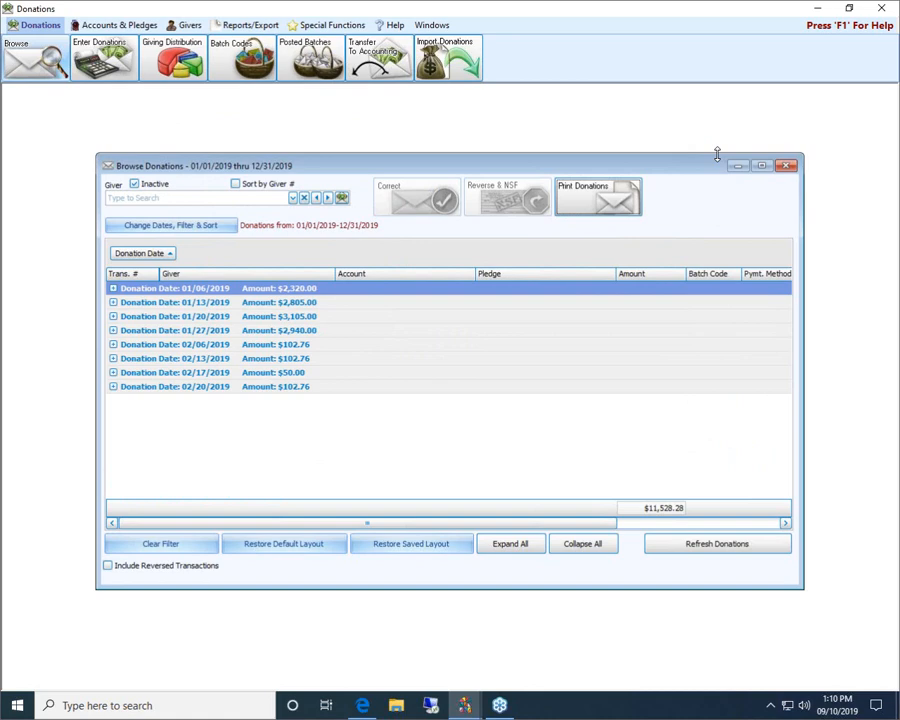
- Find the re-entered 120.00 General fund donation under 01/27/2019 and include reversed transactions in the list
click(113, 331)
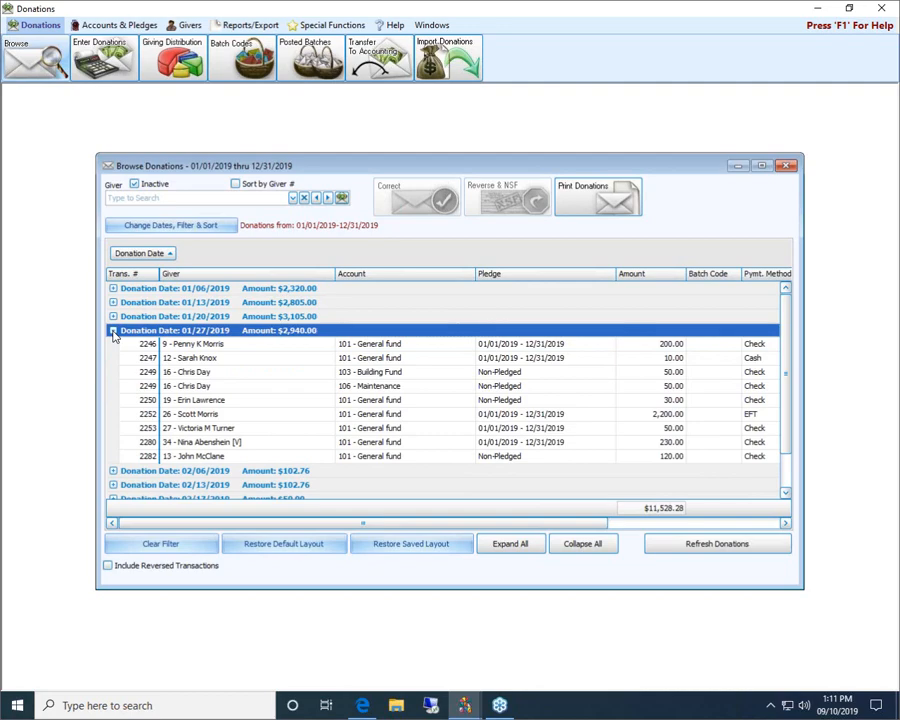
click(264, 456)
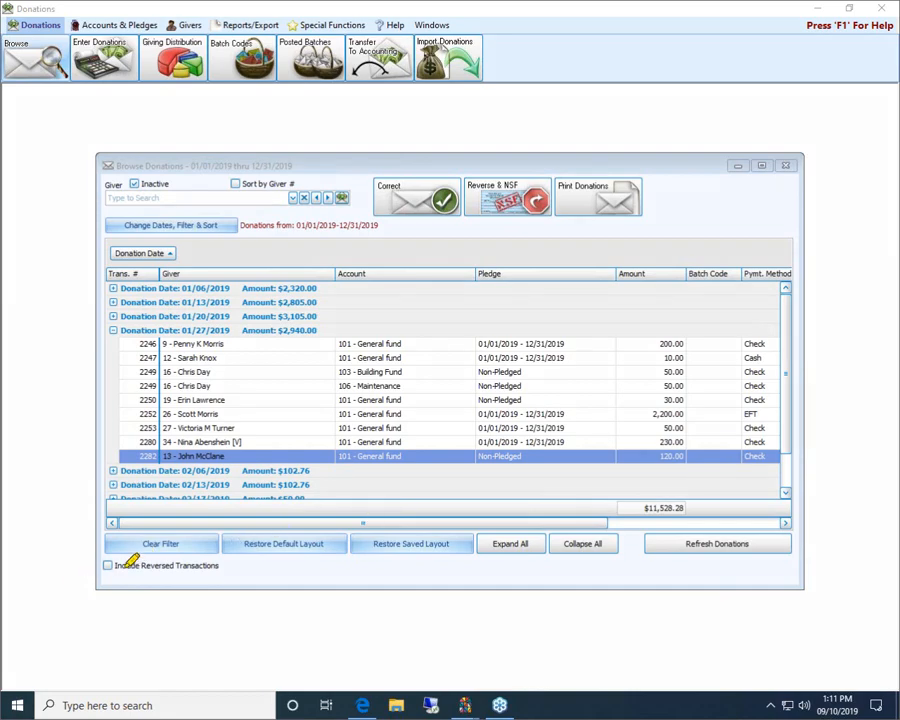
drag(118, 562, 247, 567)
click(108, 566)
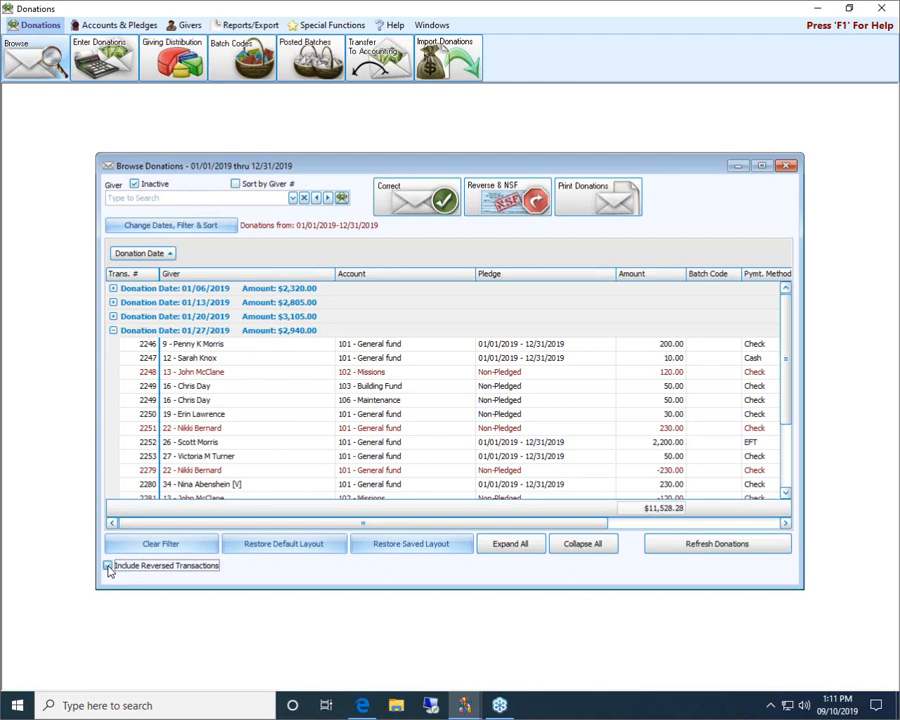
click(108, 566)
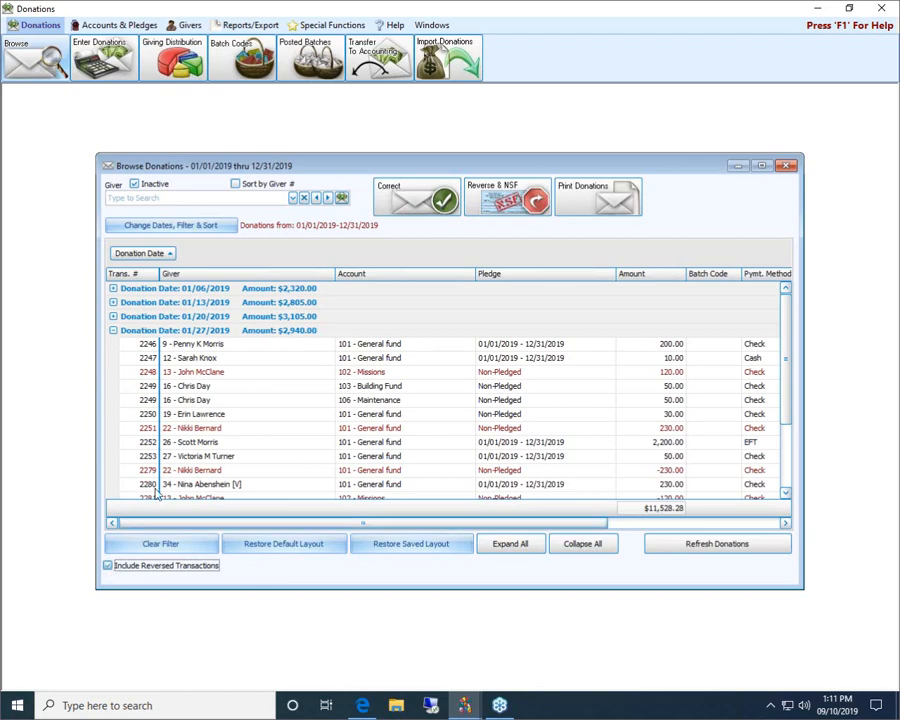
- Compare the original 120.00 Missions donation with its -120.00 reversal and the 120.00 General fund re-entry
click(172, 374)
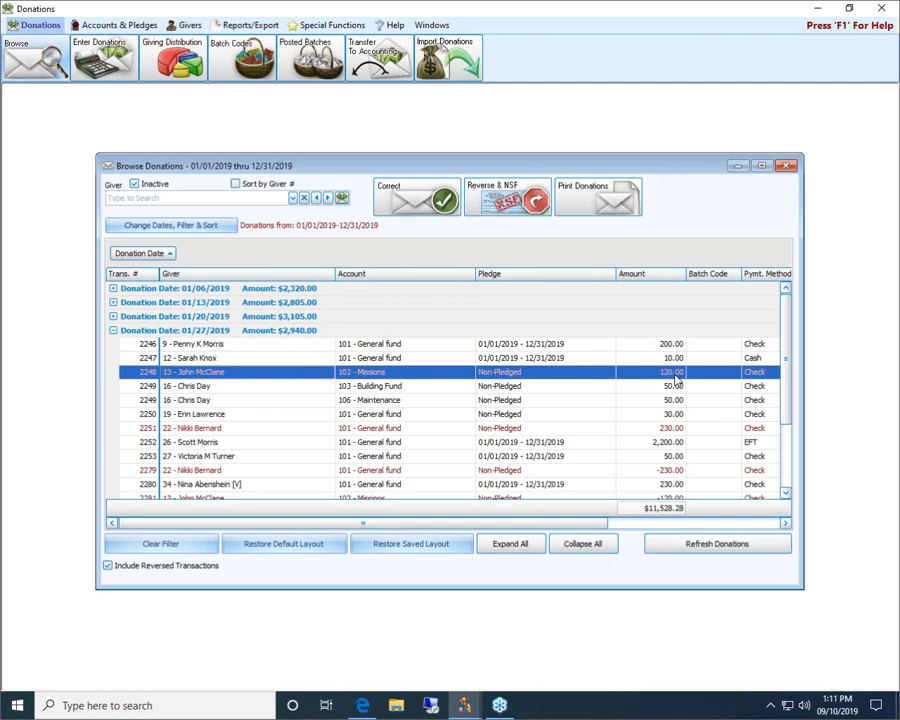
scroll(786, 372, down, 1)
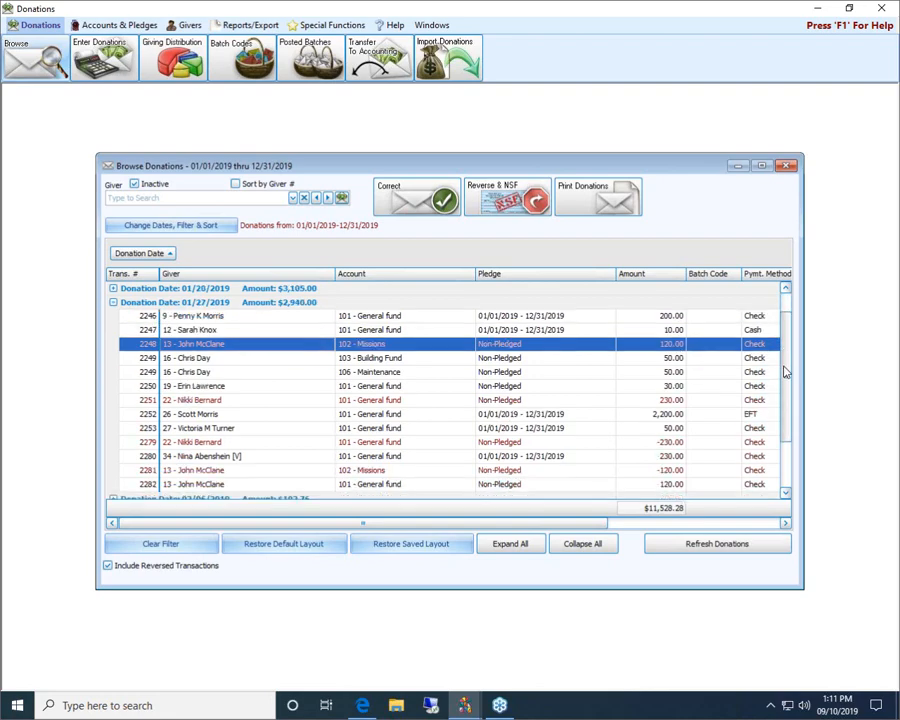
scroll(786, 372, down, 1)
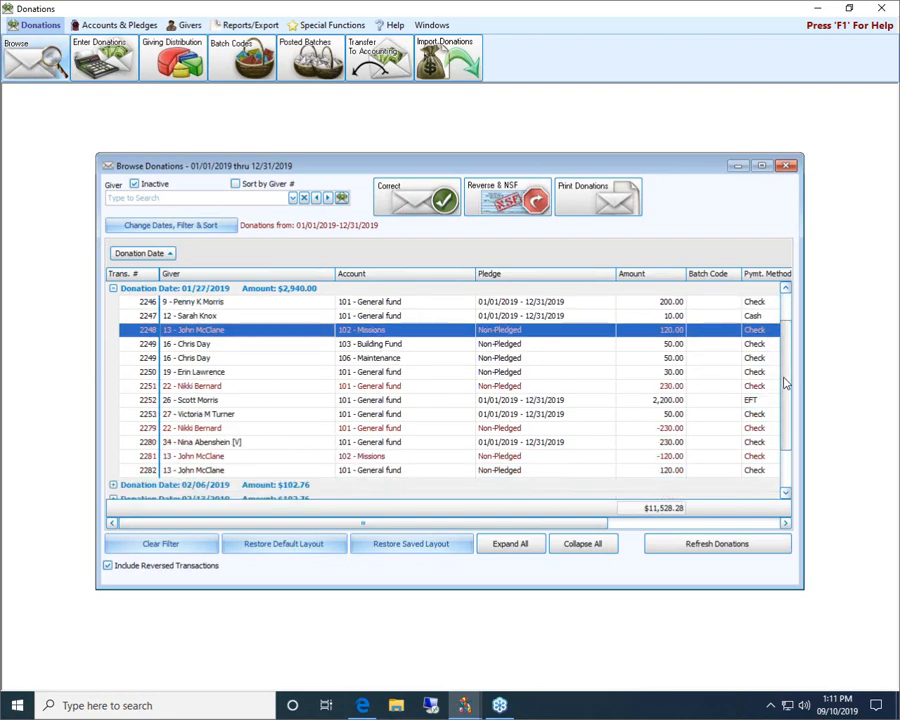
click(248, 458)
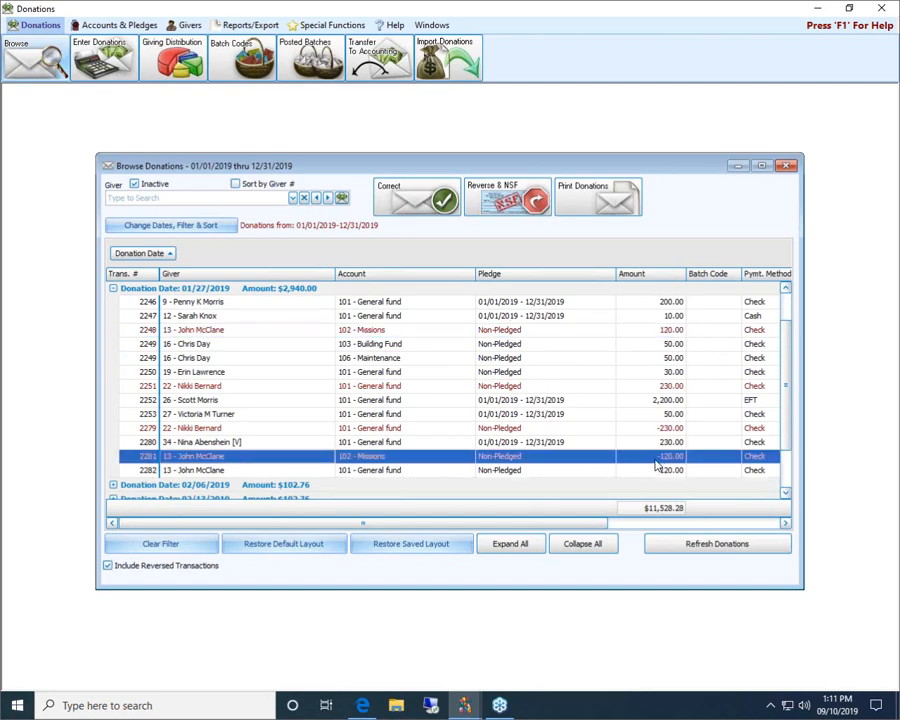
click(421, 472)
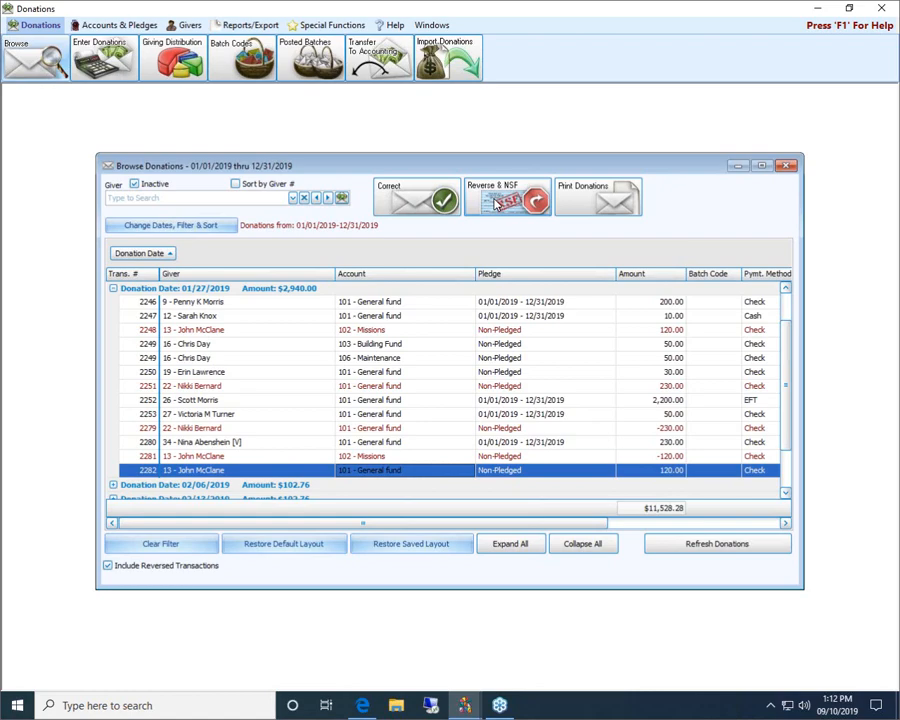
- Look through the 02/20/2019 donations including their reversals, and exclude reversed transactions from the list
click(113, 288)
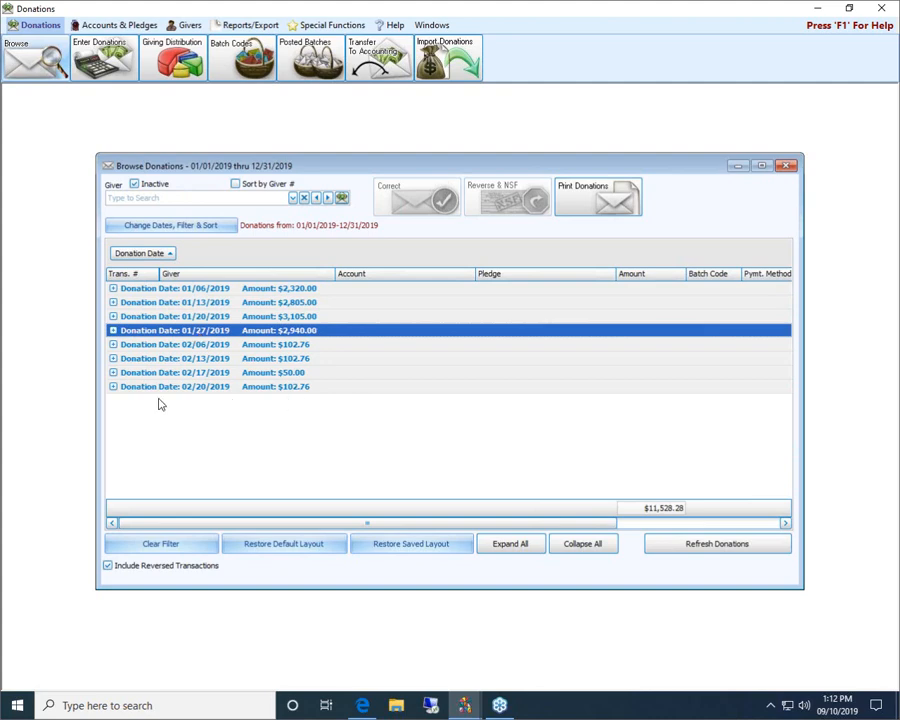
click(113, 387)
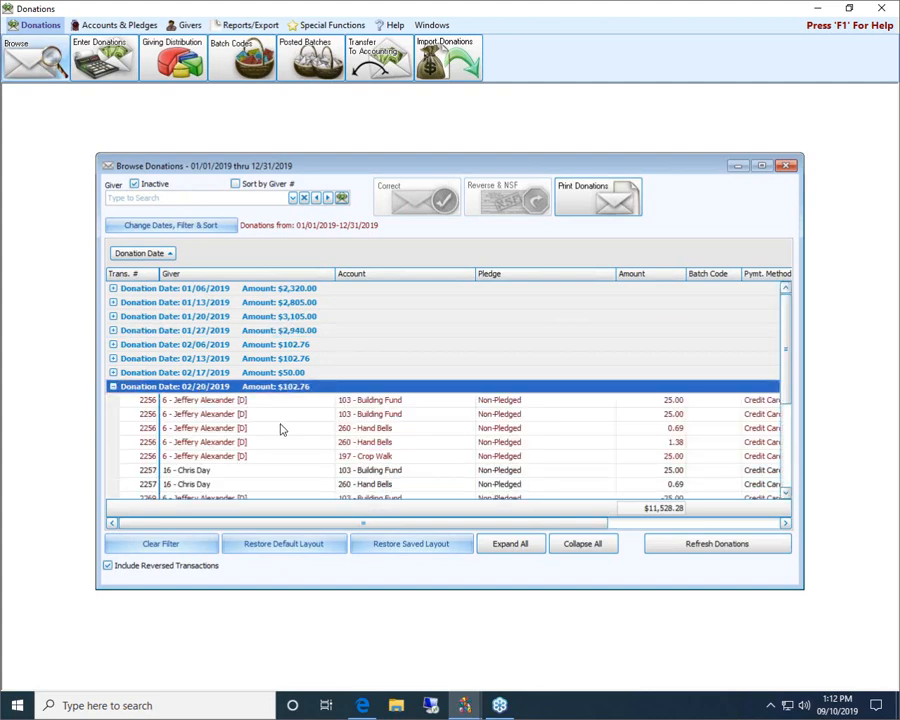
scroll(283, 362, down, 3)
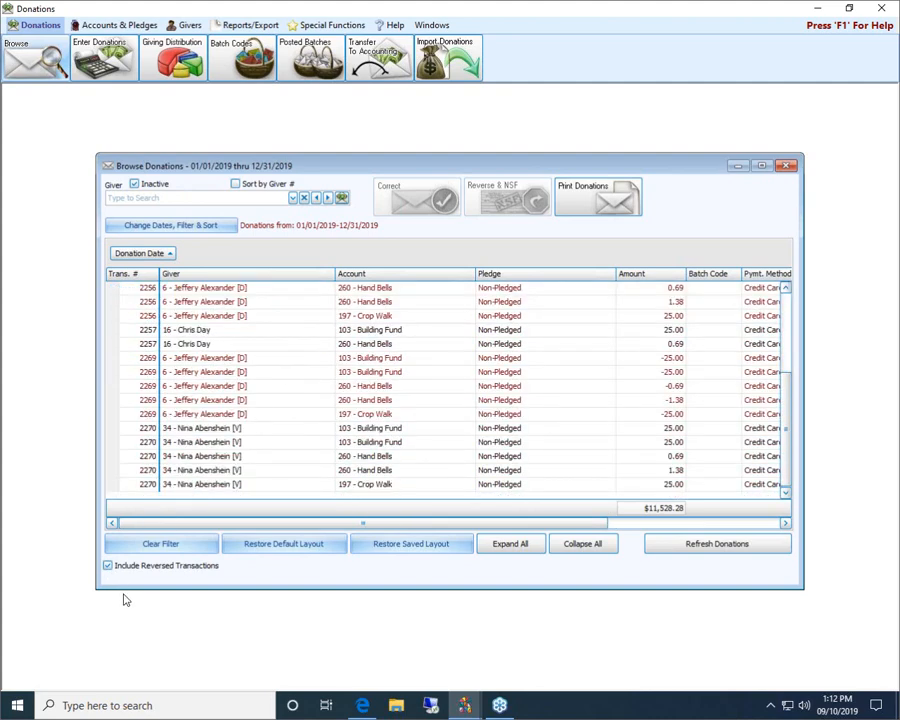
click(107, 566)
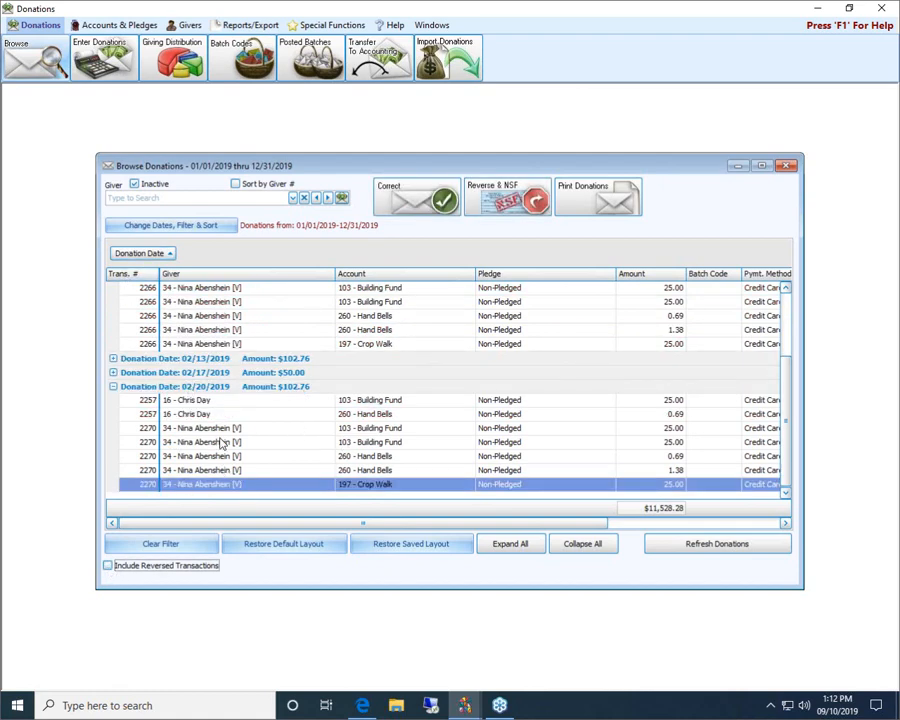
- Collapse the 02/20/2019 group and review the donations of 02/17/2019 and 02/13/2019
click(114, 387)
click(113, 468)
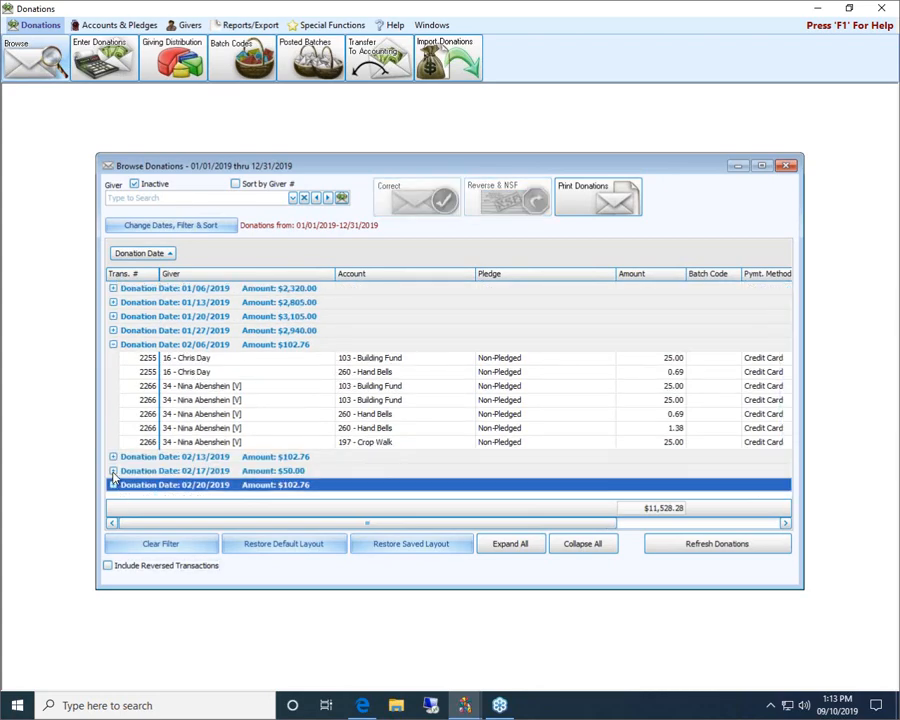
click(113, 470)
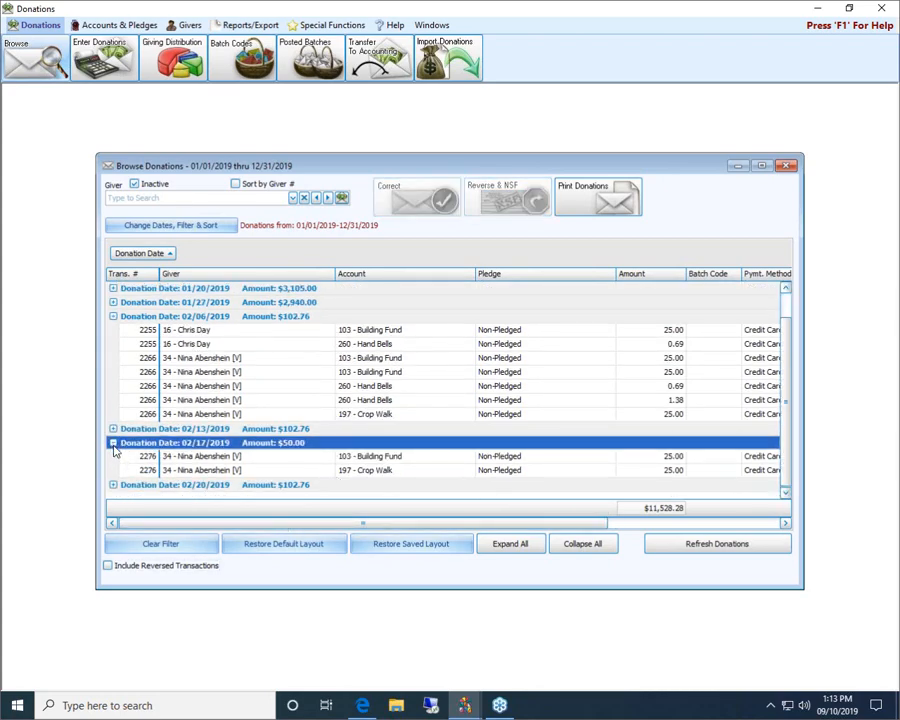
click(113, 442)
click(113, 452)
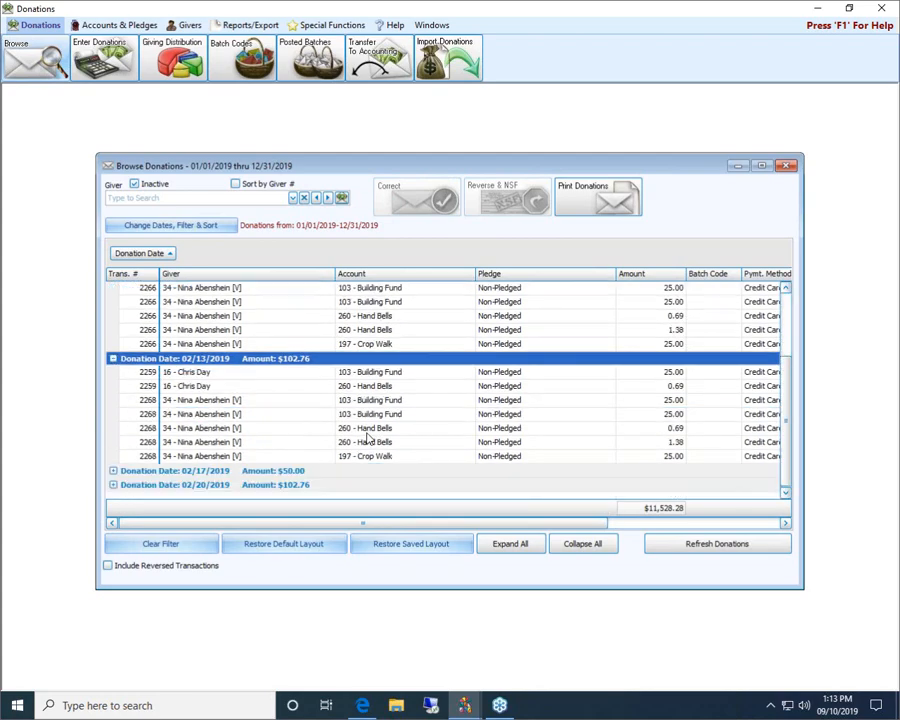
click(224, 375)
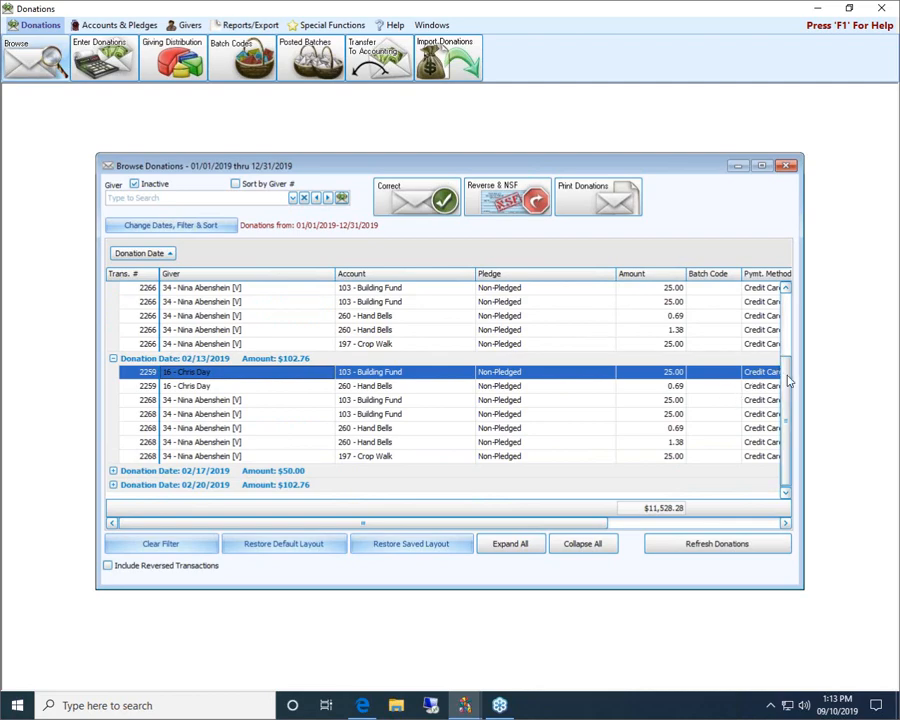
- Select the 30.00 General fund check donation of 01/27/2019 and open it for reversal
scroll(785, 383, up, 3)
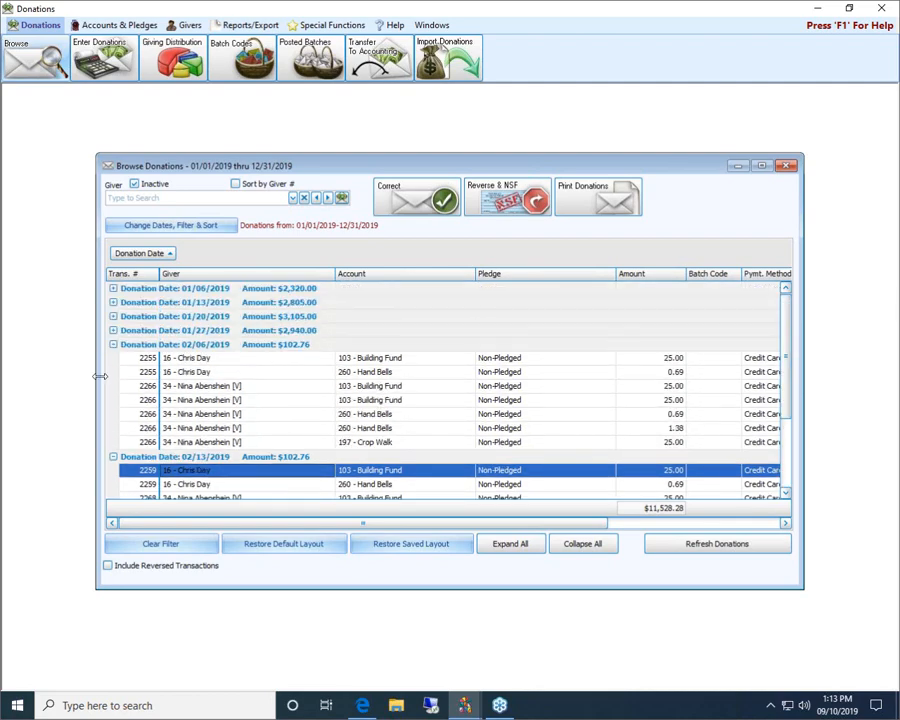
click(116, 345)
click(114, 330)
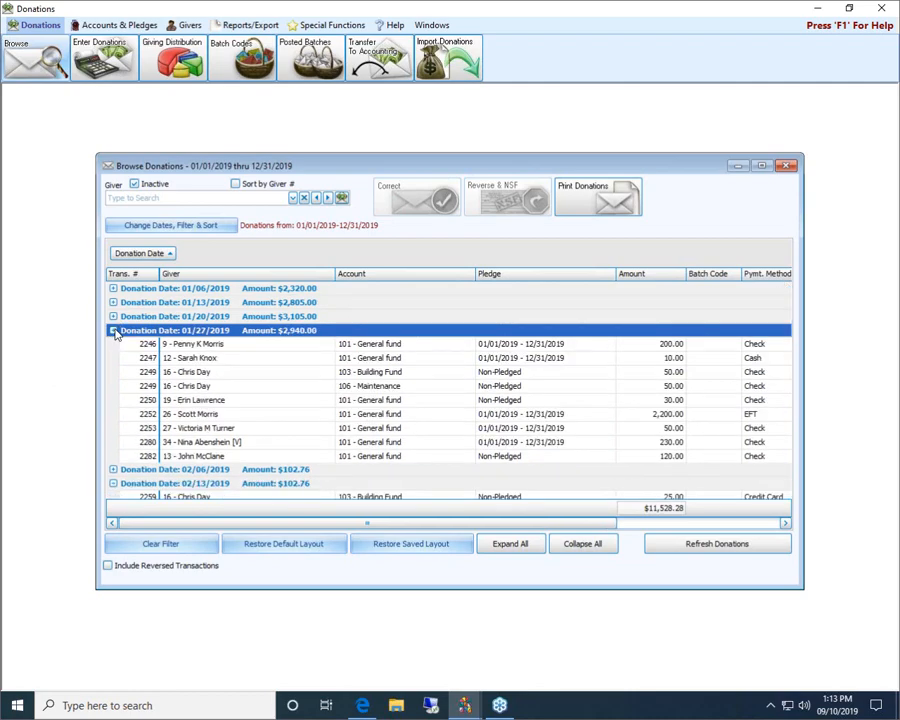
click(766, 400)
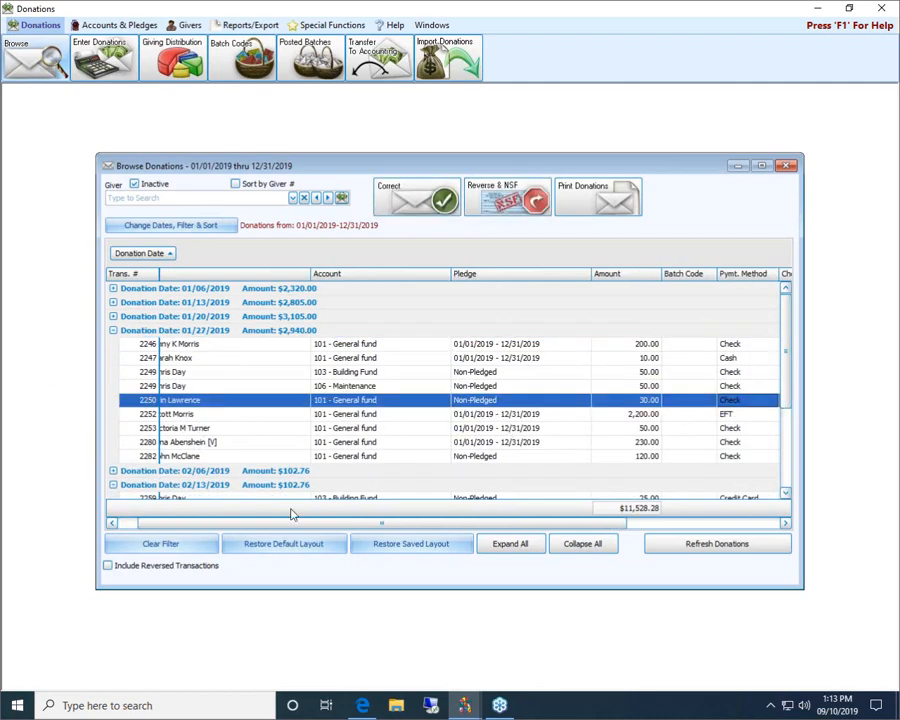
drag(419, 524, 281, 526)
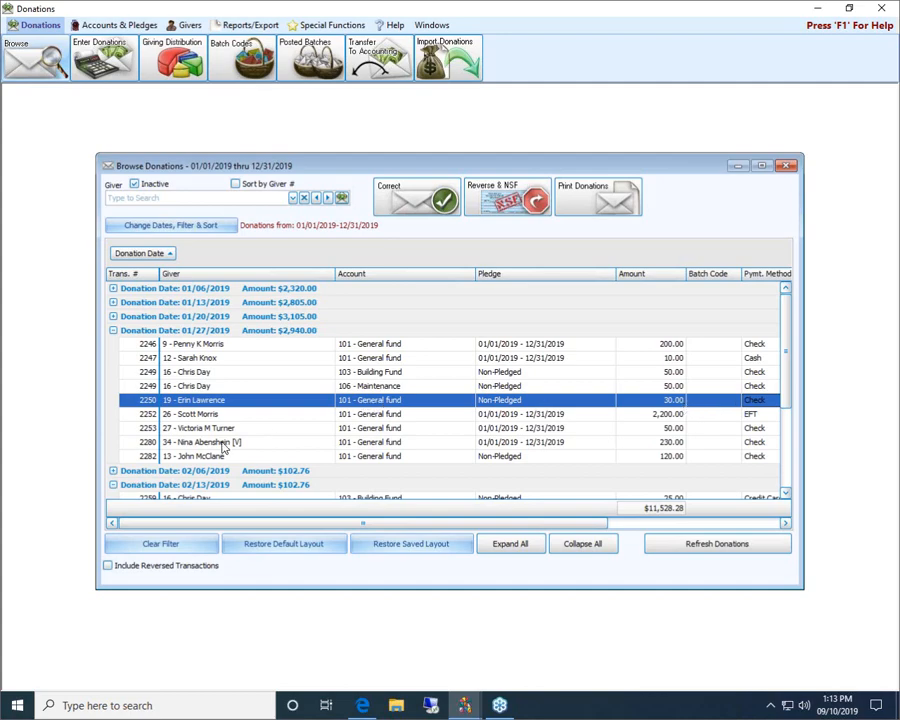
click(490, 200)
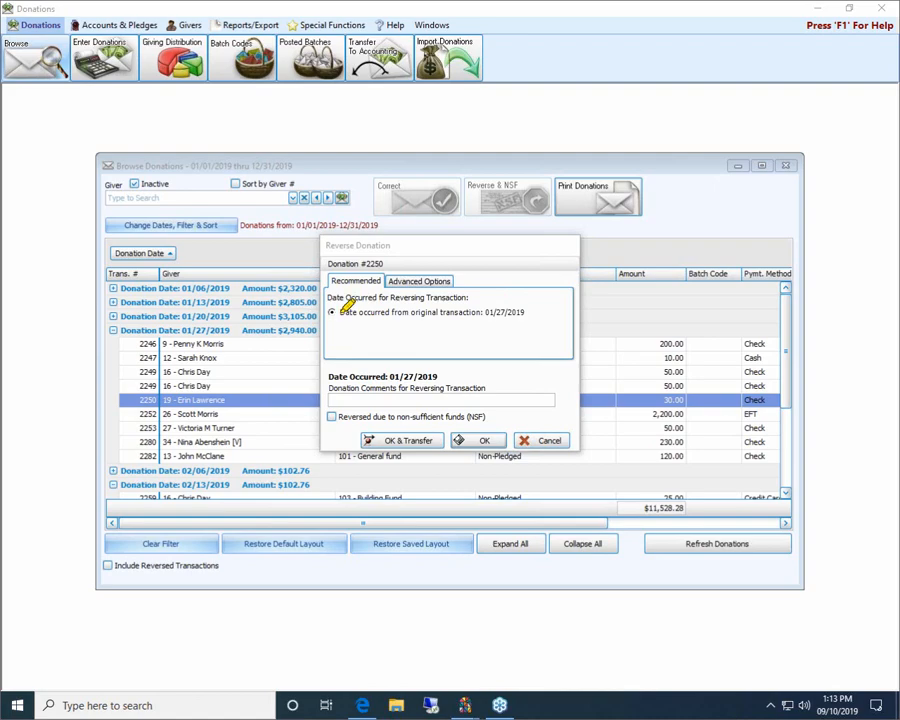
drag(358, 310, 520, 313)
- Try today's date, 09/10/2019, for the reversing transaction, and restore the date occurred from the original transaction
click(424, 282)
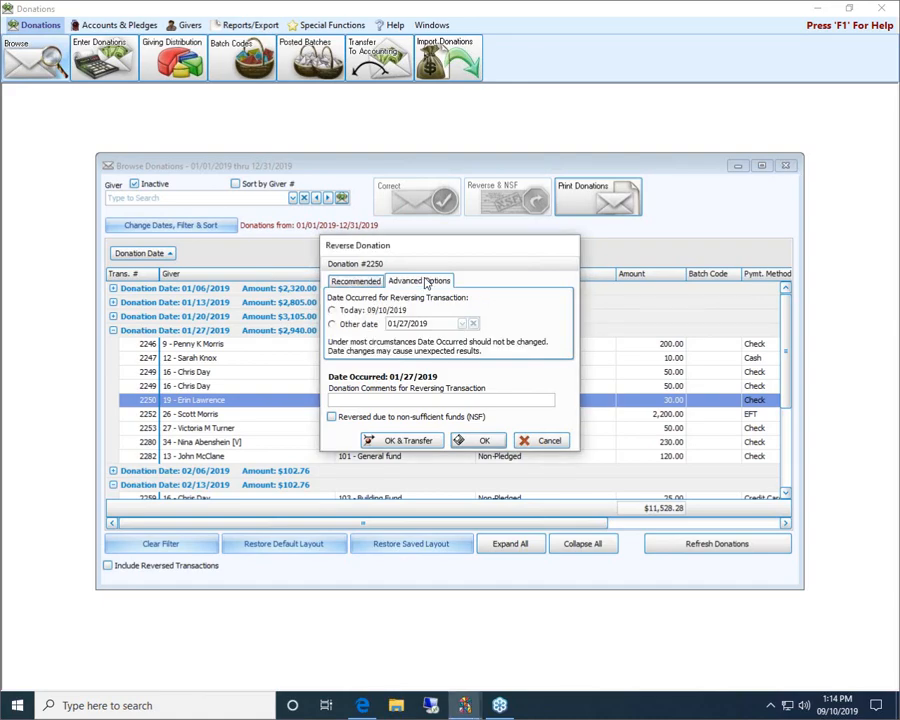
click(336, 310)
click(356, 281)
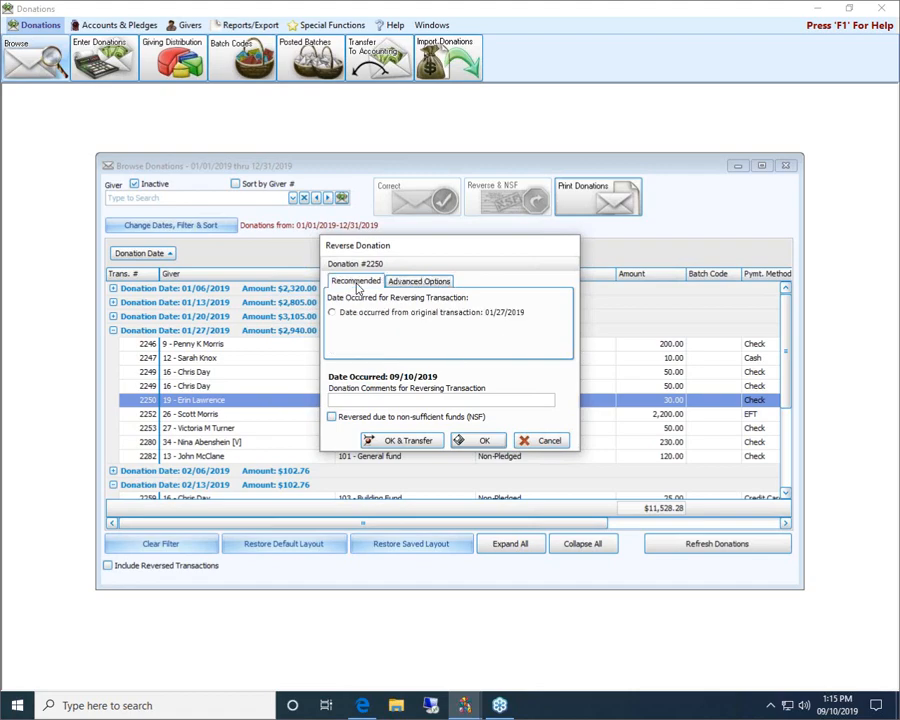
click(332, 312)
- Mark the donation as reversed due to non-sufficient funds (NSF) and permanently reverse it
click(366, 418)
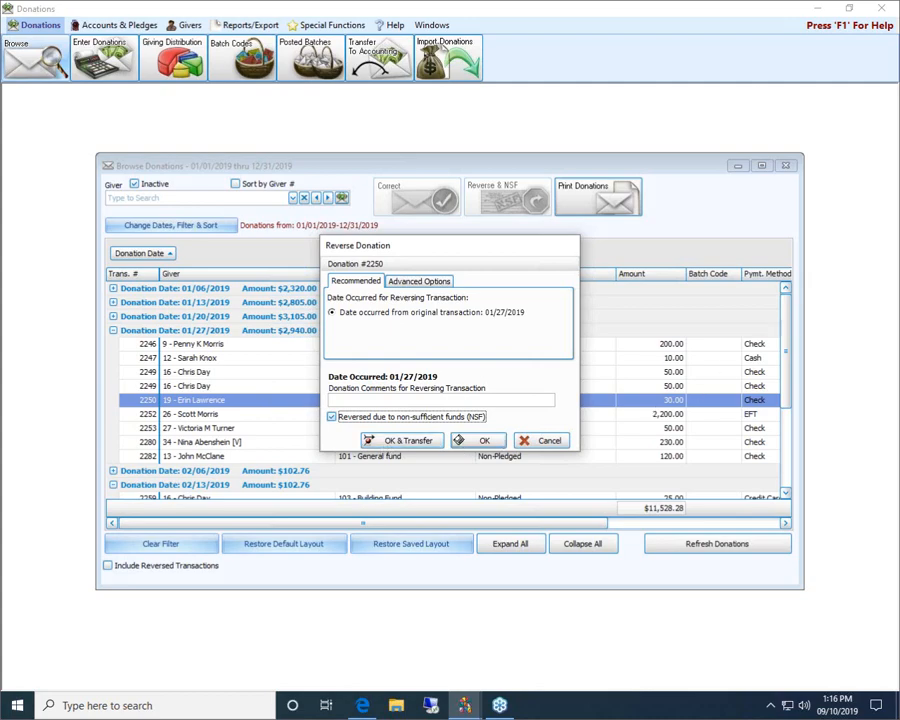
click(478, 440)
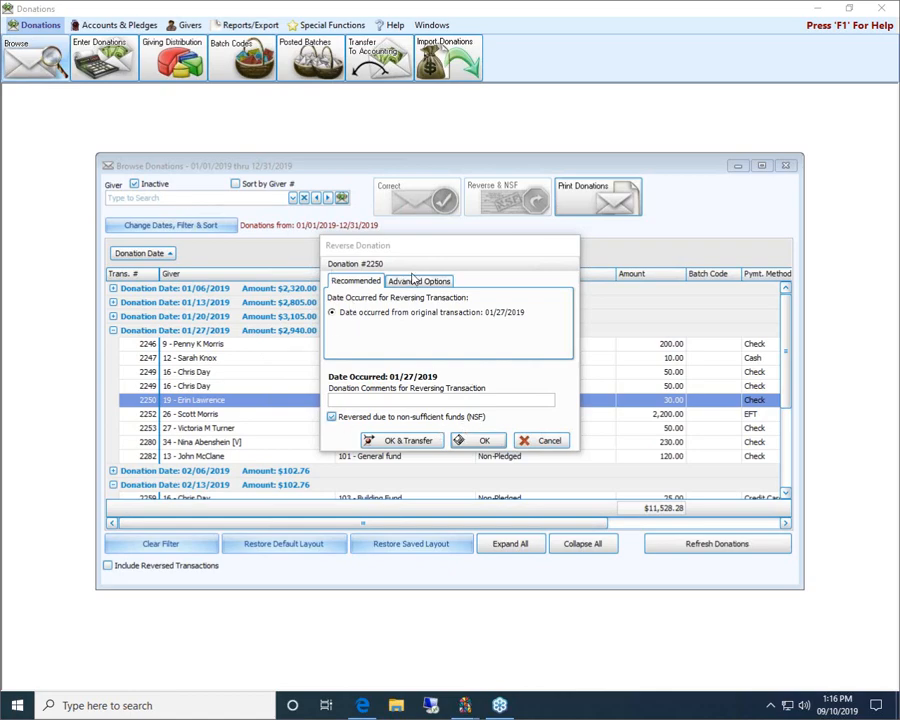
click(479, 441)
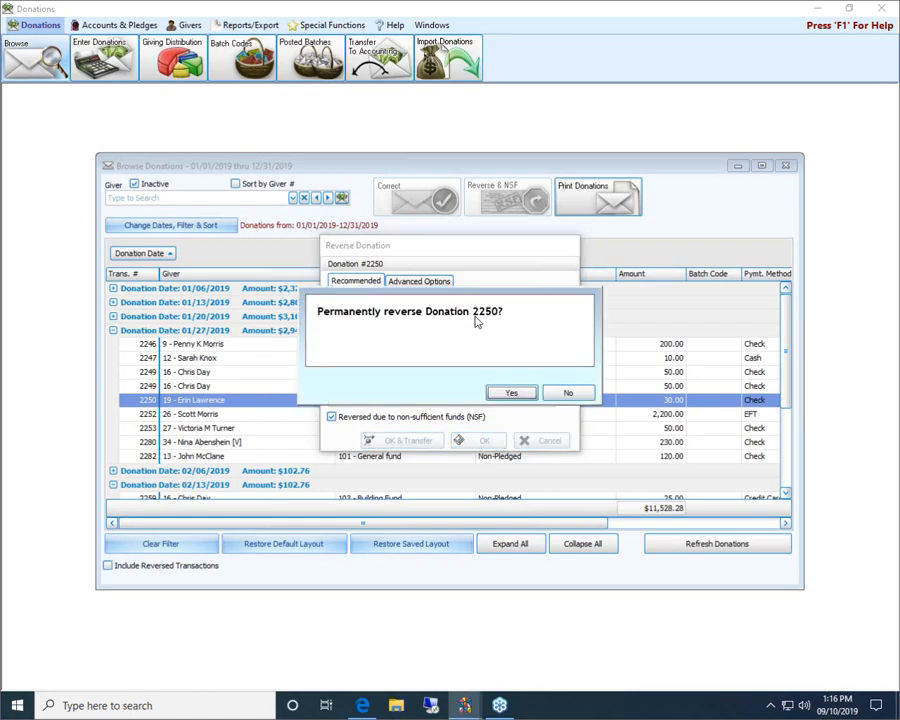
click(512, 393)
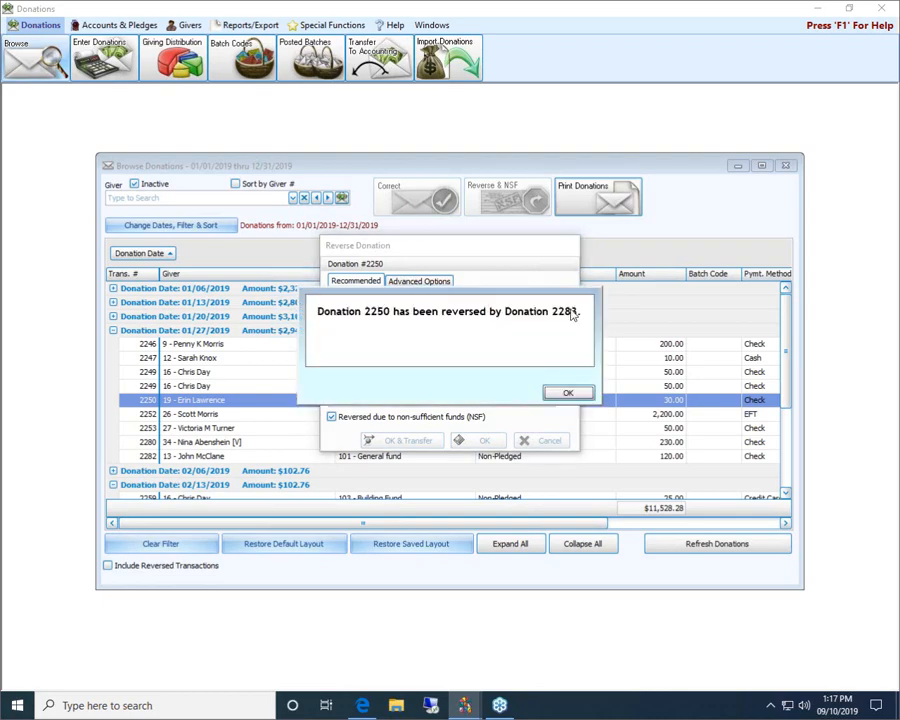
click(584, 394)
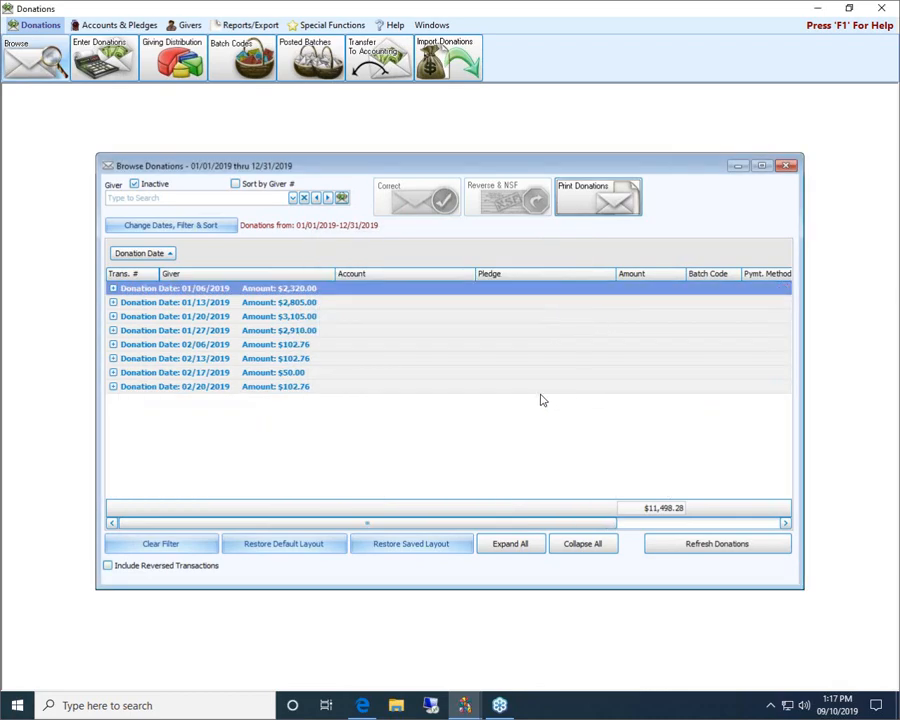
- Include reversed transactions in the list, and examine the 01/13/2019 donations, selecting the -400.00 Organ reversal and checking its original entry
click(108, 566)
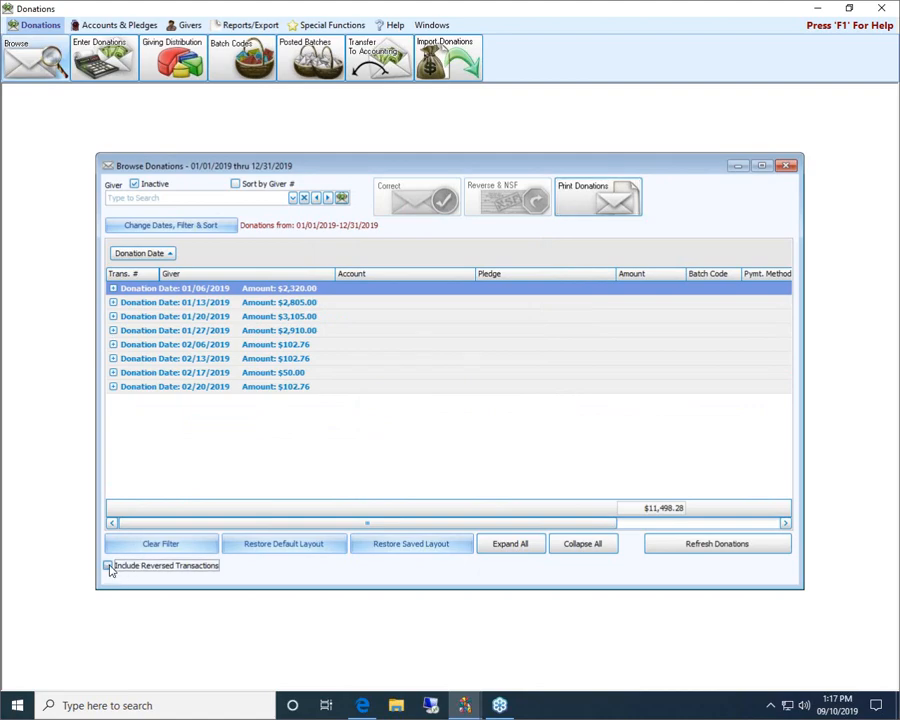
click(114, 303)
scroll(318, 340, down, 2)
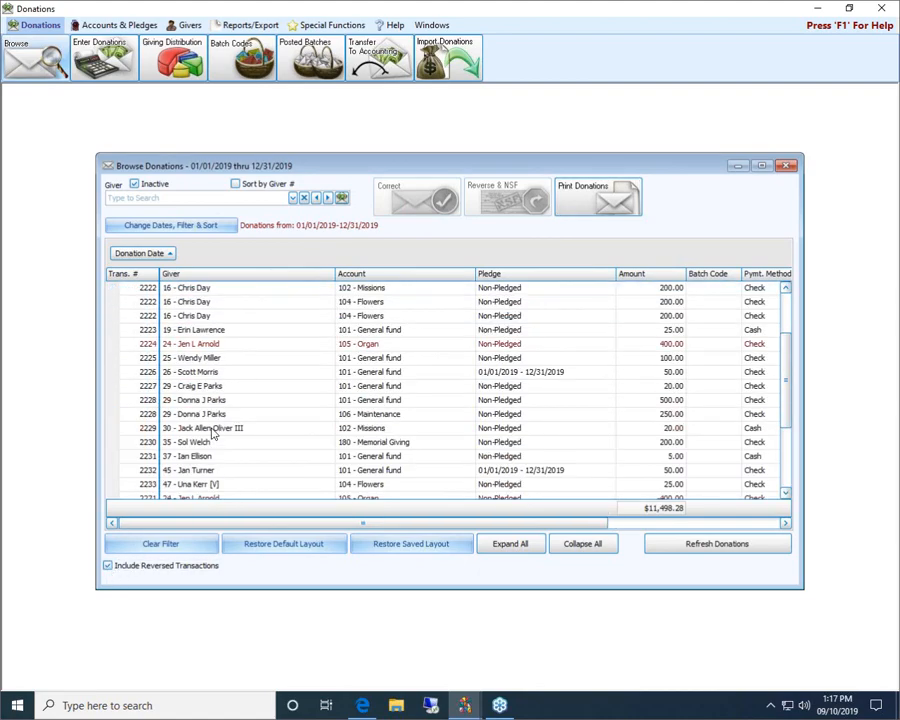
scroll(258, 421, down, 2)
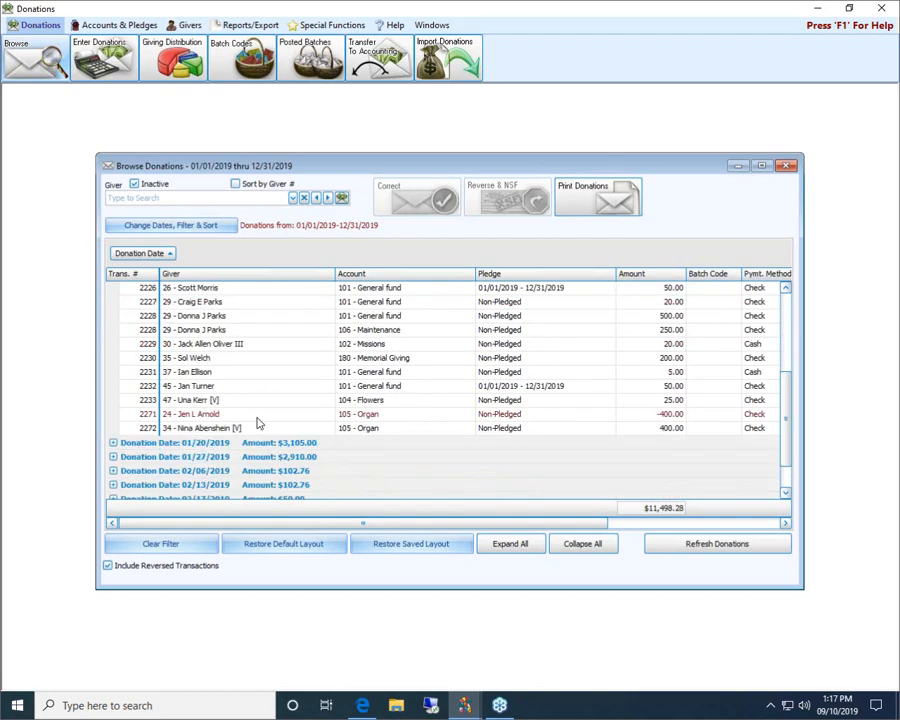
click(403, 418)
scroll(327, 420, up, 2)
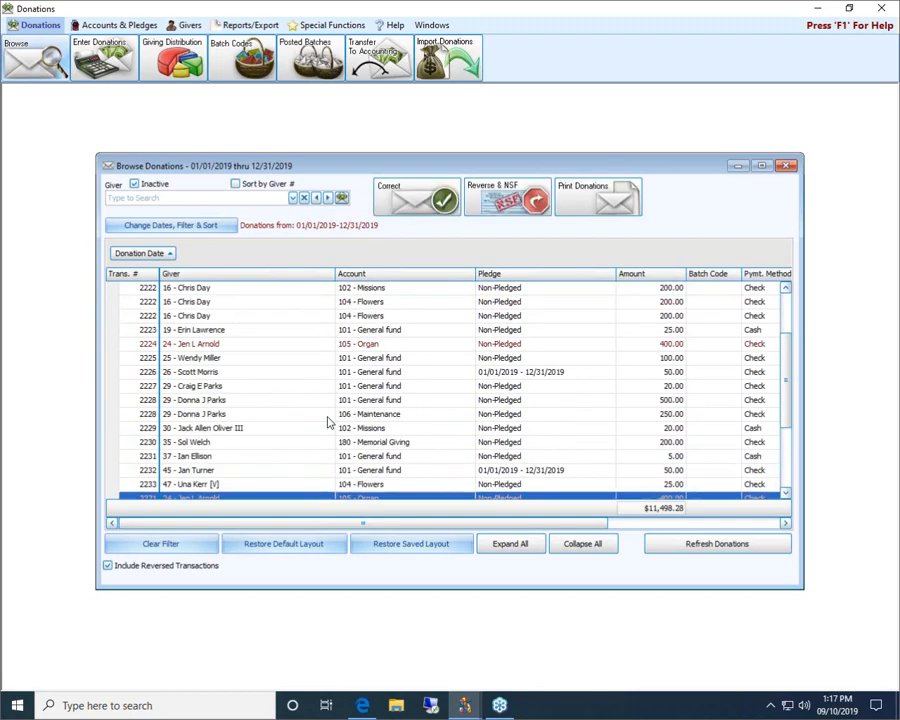
scroll(232, 380, up, 1)
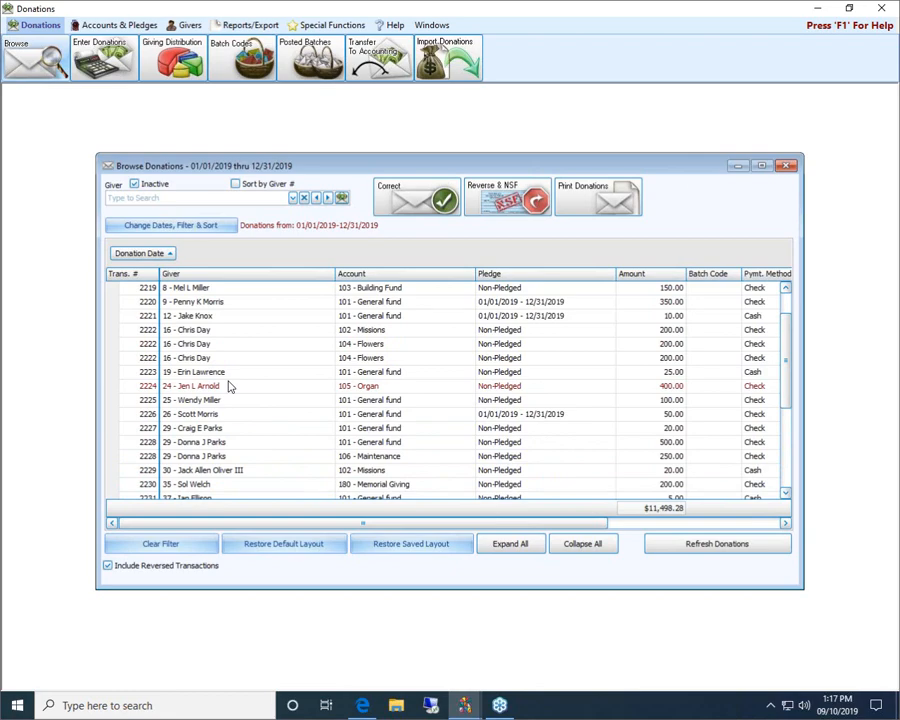
scroll(216, 344, up, 1)
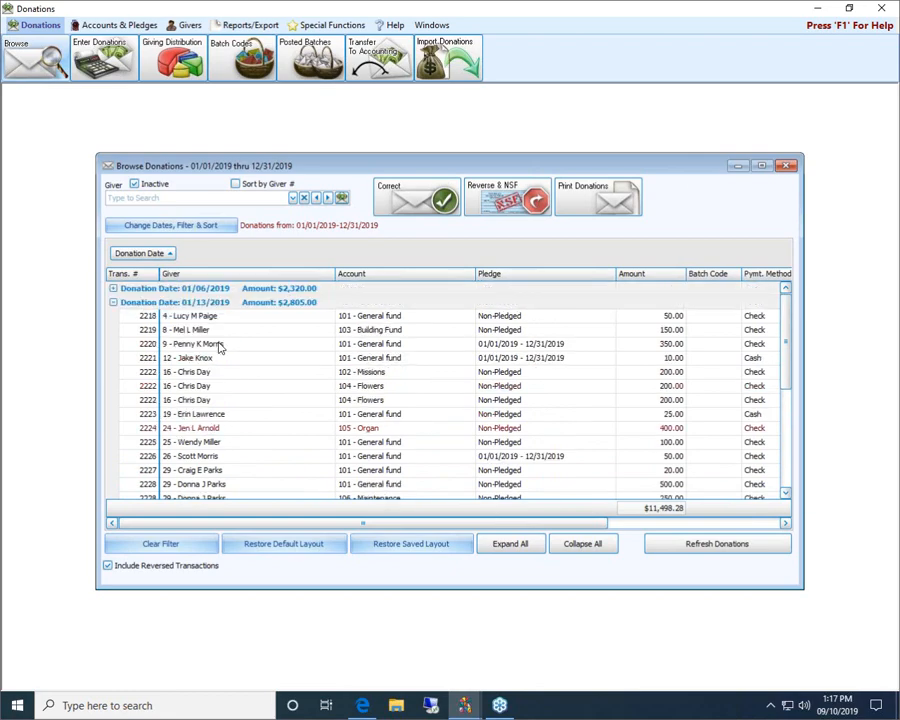
- Collapse the 01/13/2019 group and review the 01/20/2019 donations, selecting the -200.00 Memorial Giving reversal entry
click(113, 302)
click(114, 316)
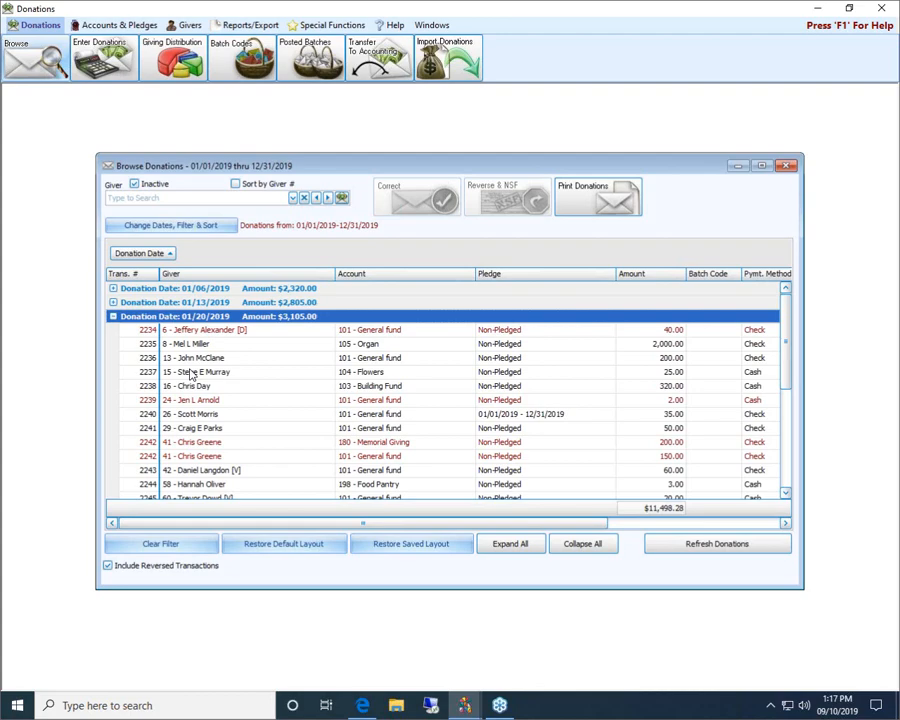
scroll(704, 454, down, 3)
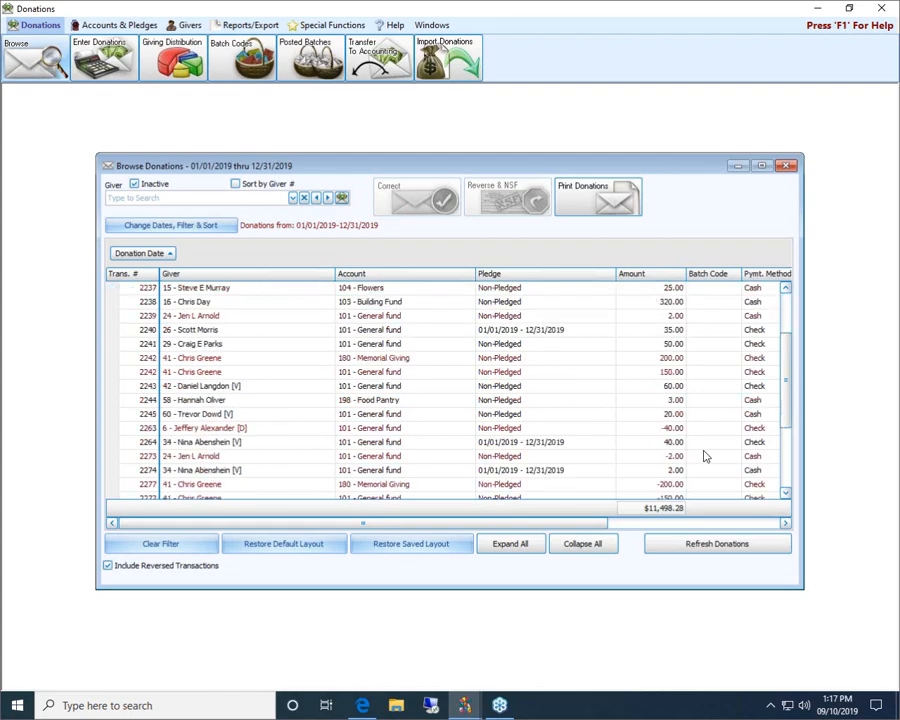
click(678, 445)
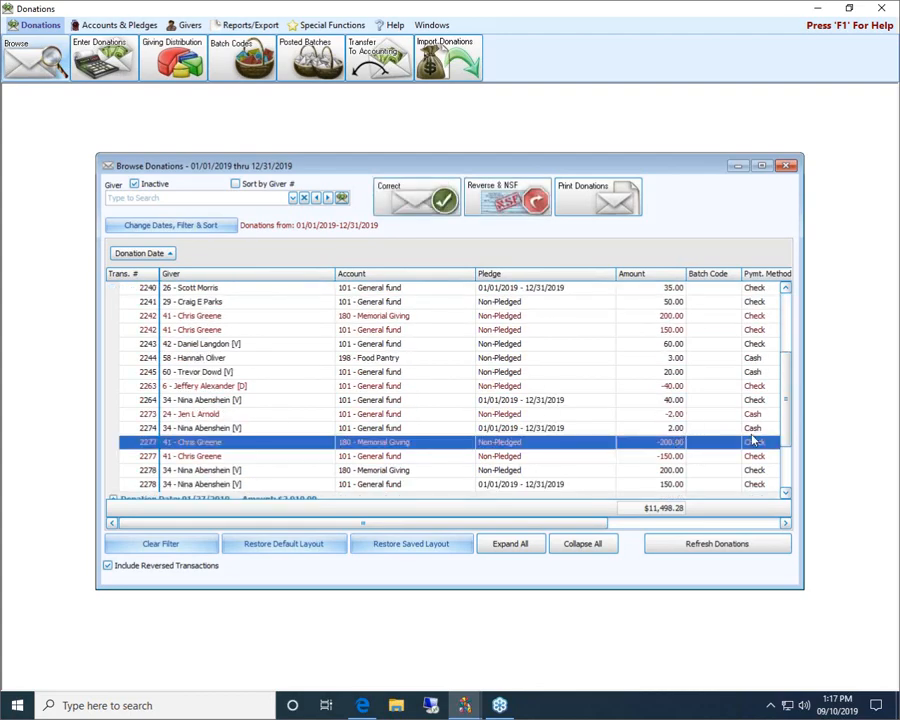